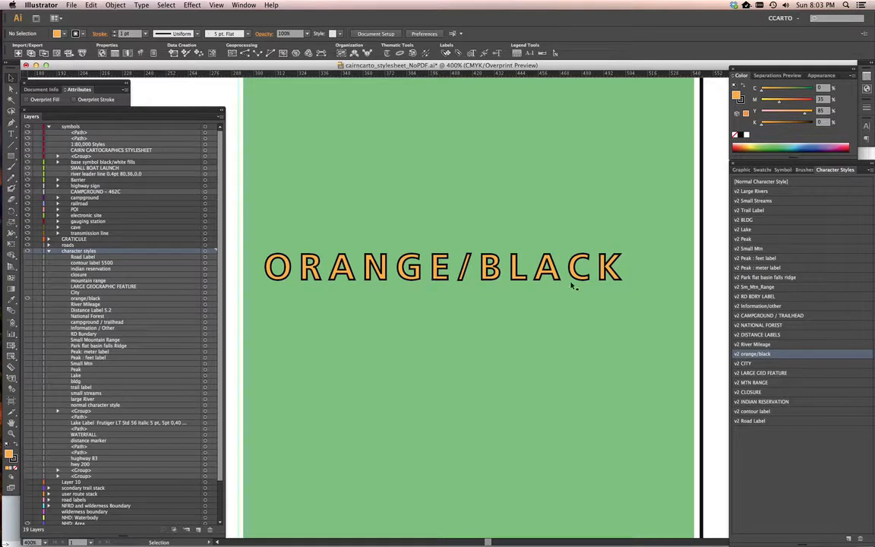
# Step: Examine the ORANGE/BLACK label's v2 orange/black character style settings and the stylesheet's colour swatches
pyautogui.click(511, 265)
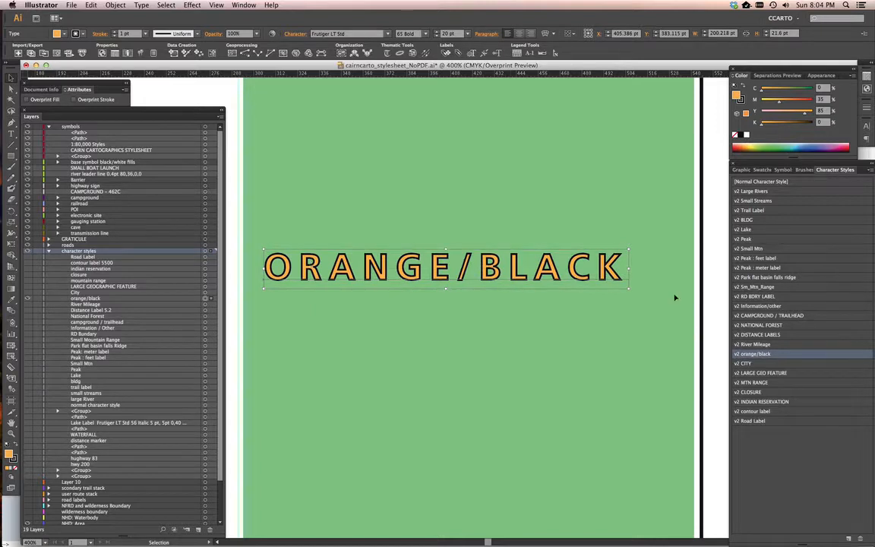
pyautogui.doubleClick(780, 356)
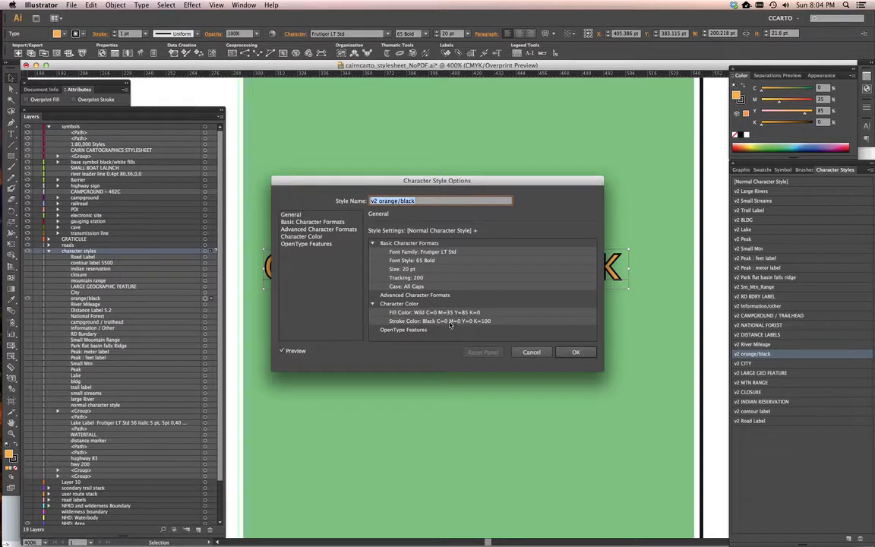
pyautogui.click(530, 353)
pyautogui.click(765, 171)
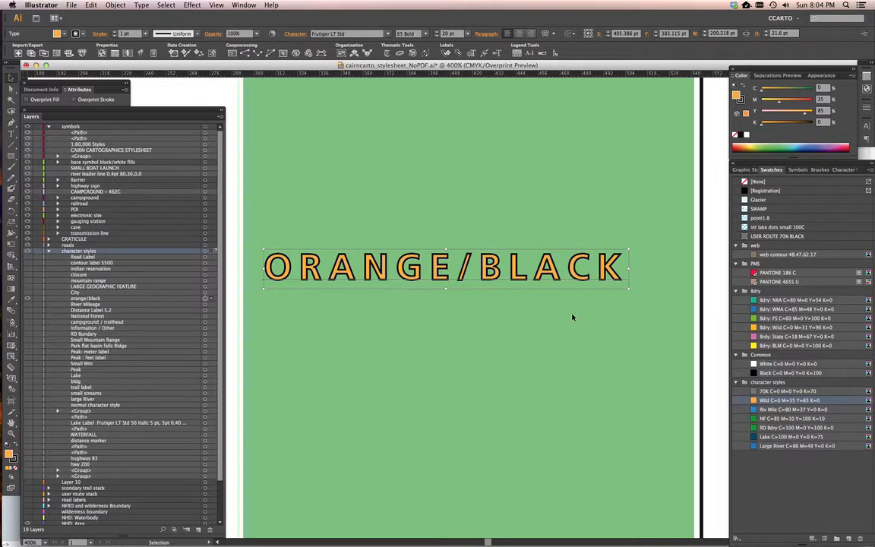
pyautogui.click(662, 212)
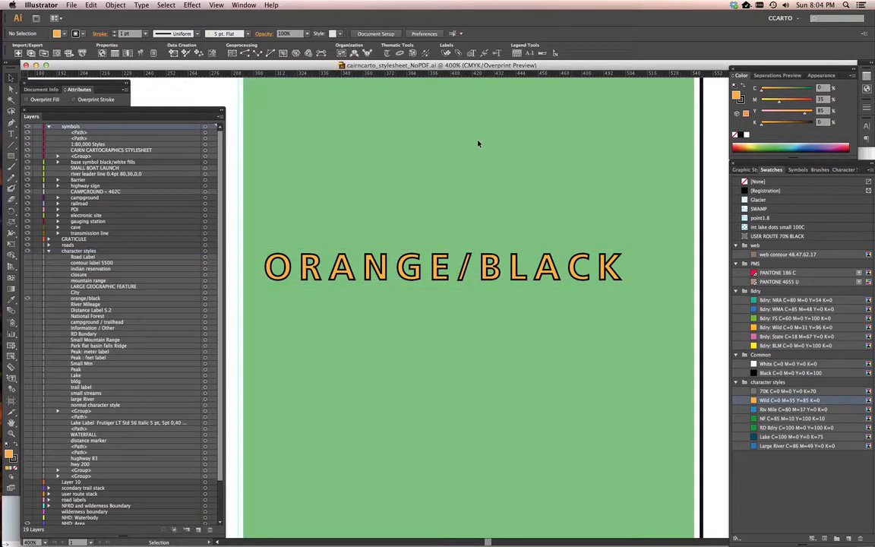
# Step: Create a new one-artboard Letter print document and review its default character styles and swatches
pyautogui.press('super+n')
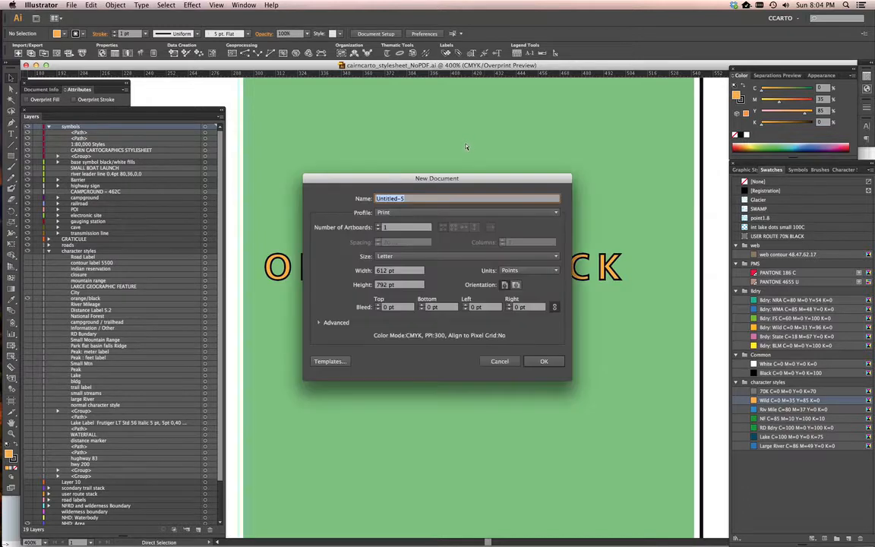
pyautogui.click(543, 360)
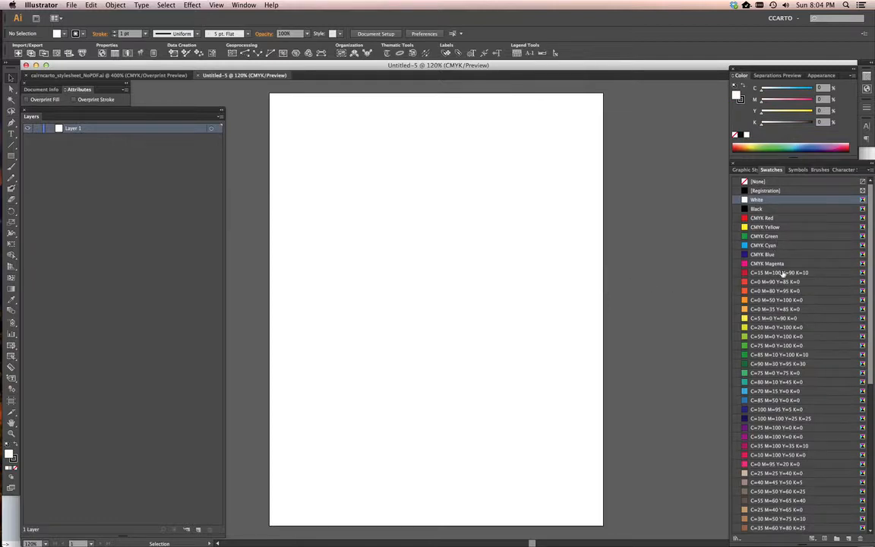
pyautogui.click(846, 171)
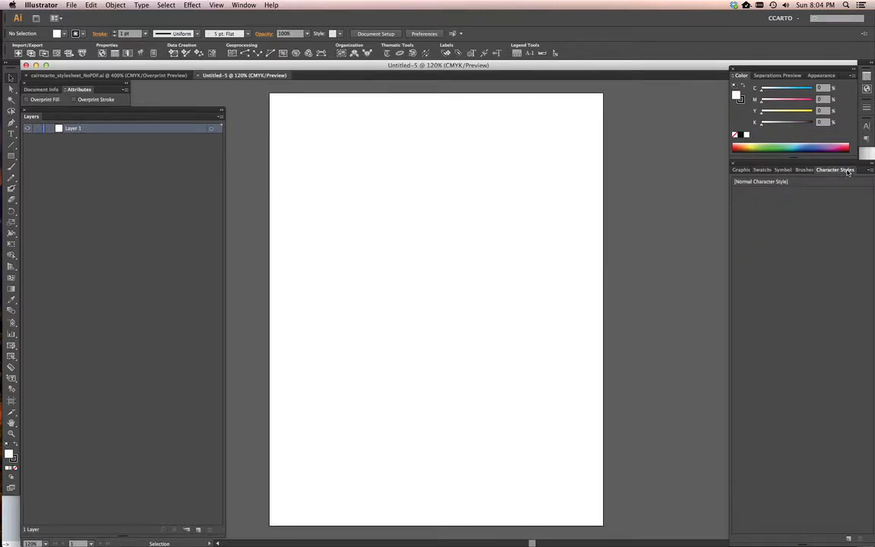
pyautogui.click(763, 170)
pyautogui.scroll(-10, 815, 365)
pyautogui.scroll(10, 815, 370)
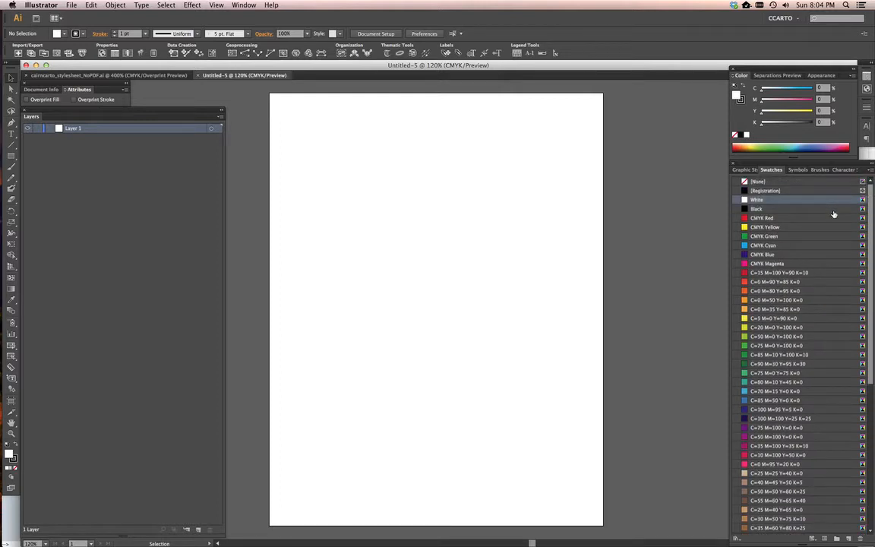
# Step: Load the stylesheet's character styles into the new document from the AI_styles_lib folder
pyautogui.click(844, 170)
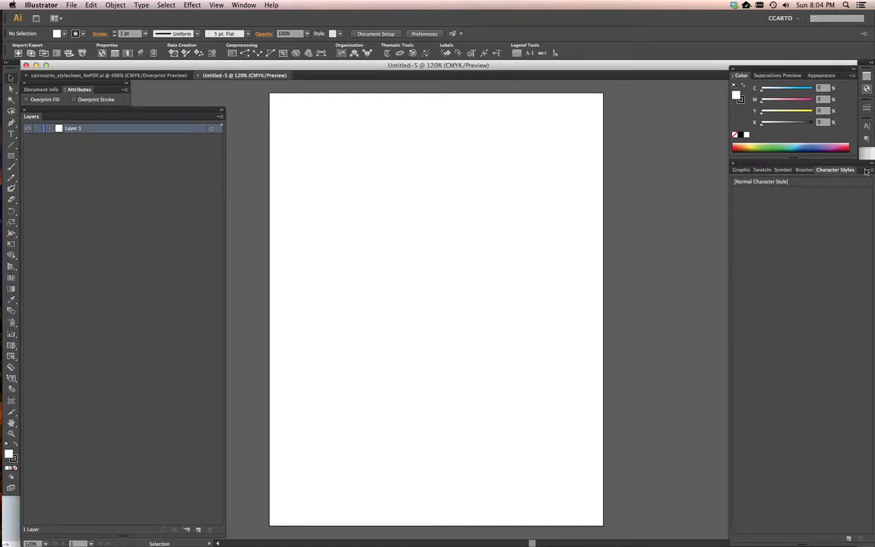
pyautogui.click(869, 172)
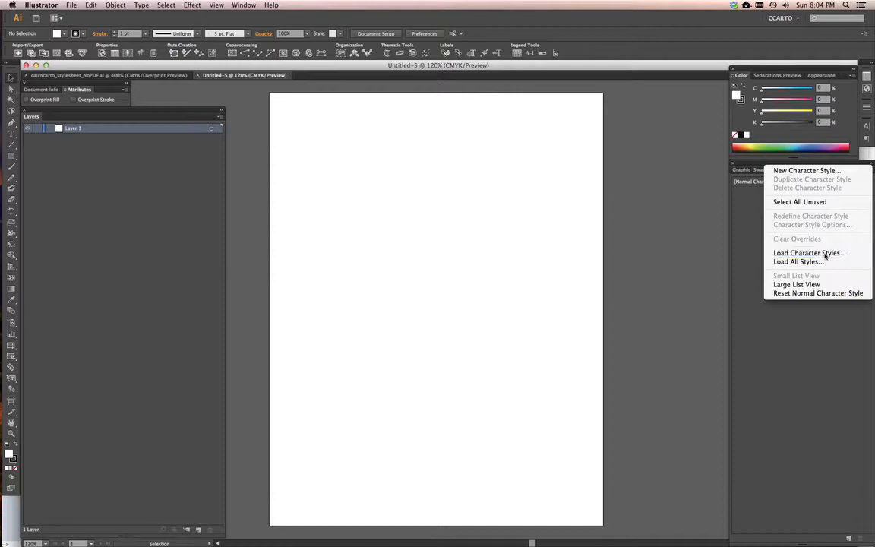
pyautogui.click(698, 261)
pyautogui.click(316, 182)
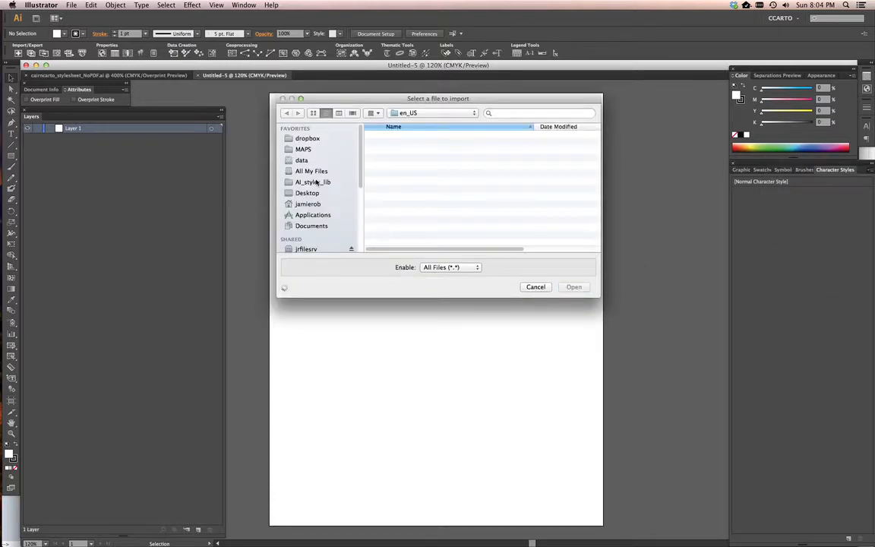
pyautogui.doubleClick(420, 145)
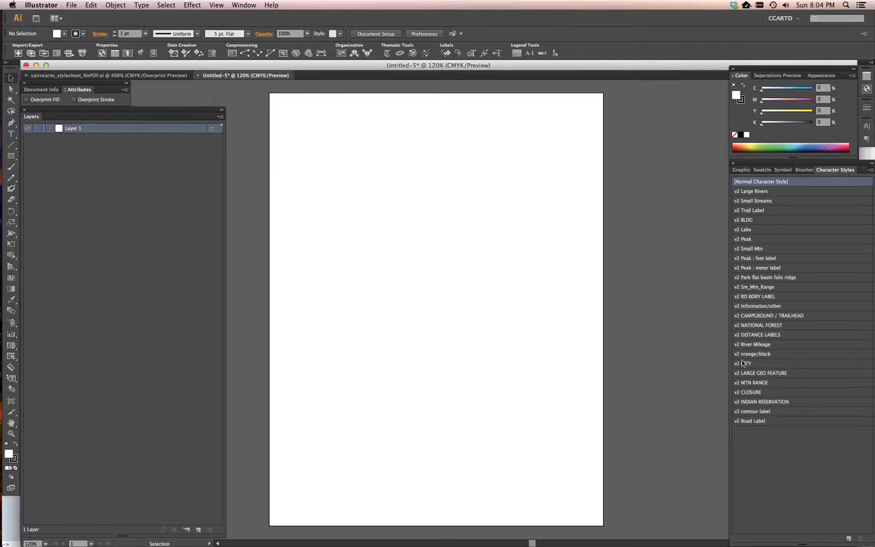
# Step: Make v2 orange/black the active character style and review its fill and stroke colour settings
pyautogui.click(782, 355)
pyautogui.doubleClick(782, 355)
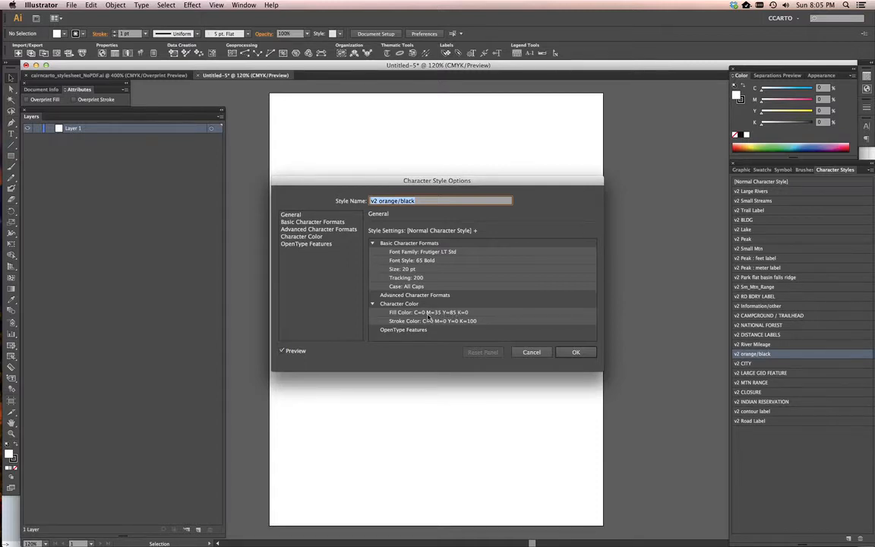
pyautogui.click(576, 353)
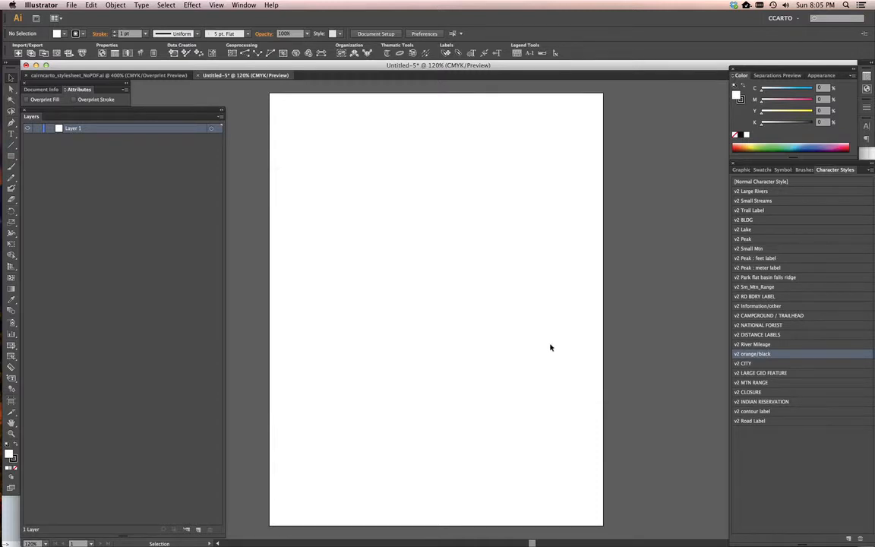
# Step: Place the point text ORANGE/BLACK on the upper middle of the artboard in the v2 orange/black style
pyautogui.press('t')
pyautogui.click(329, 260)
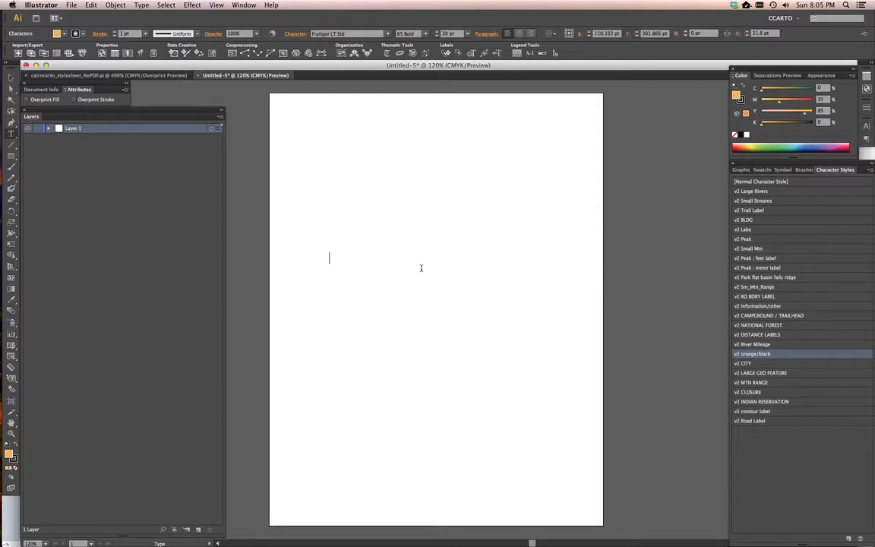
pyautogui.write('ORANGE/BLACK')
pyautogui.press('Escape')
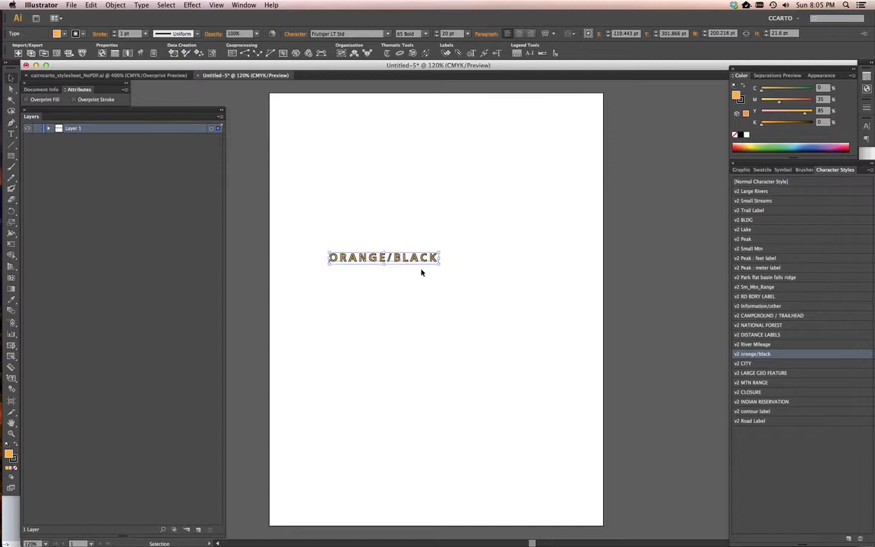
pyautogui.click(424, 273)
pyautogui.click(418, 259)
pyautogui.click(462, 243)
# Step: Save the document as test.ai in AI_styles_lib, in Illustrator CS6 format without PDF compatibility or compression
pyautogui.press('super+shift+s')
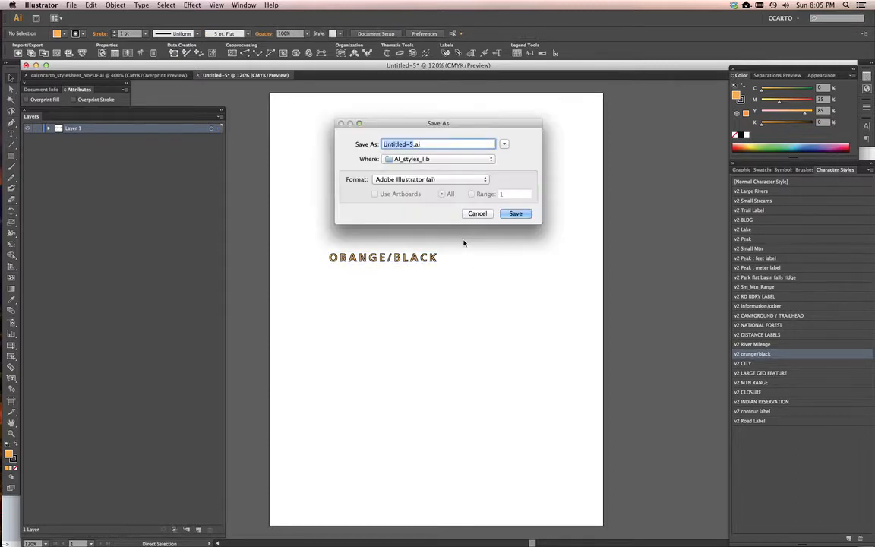
pyautogui.write('test')
pyautogui.click(515, 214)
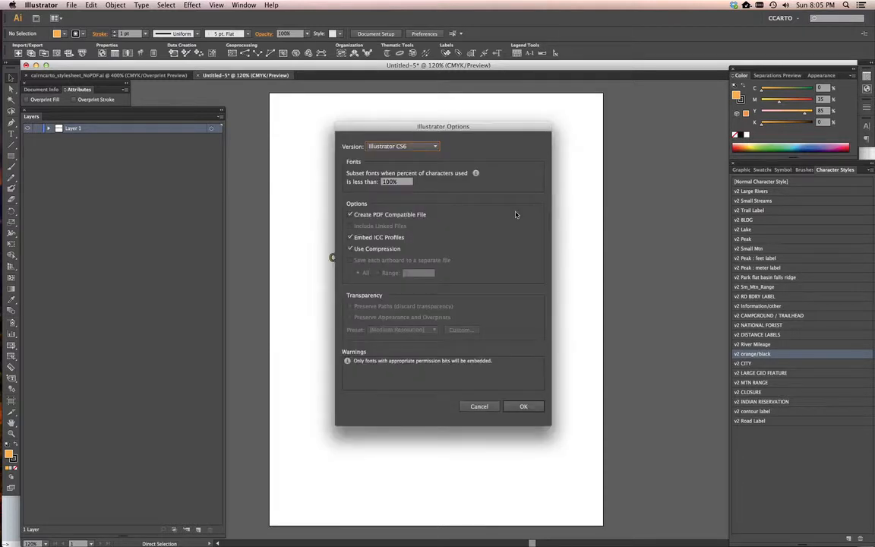
pyautogui.click(378, 249)
pyautogui.click(380, 214)
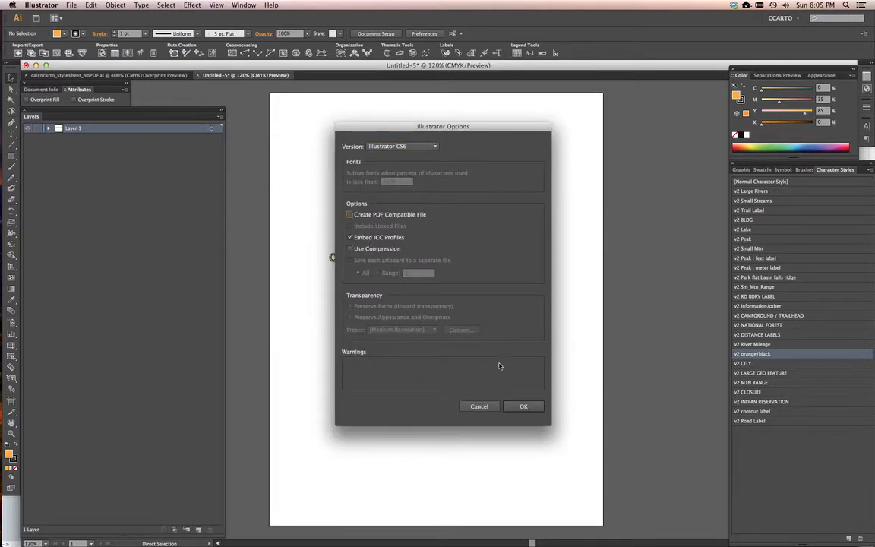
pyautogui.click(520, 407)
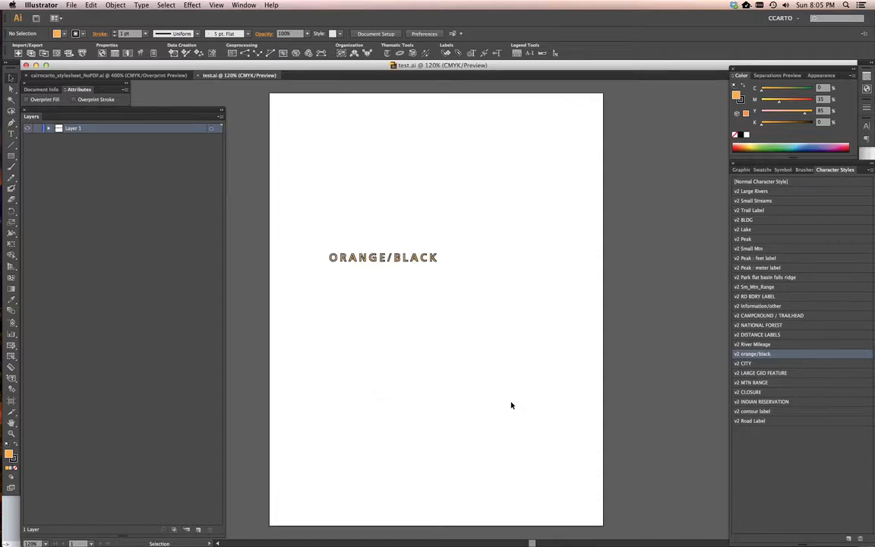
# Step: Close test.ai and reopen it from the recent files
pyautogui.click(186, 74)
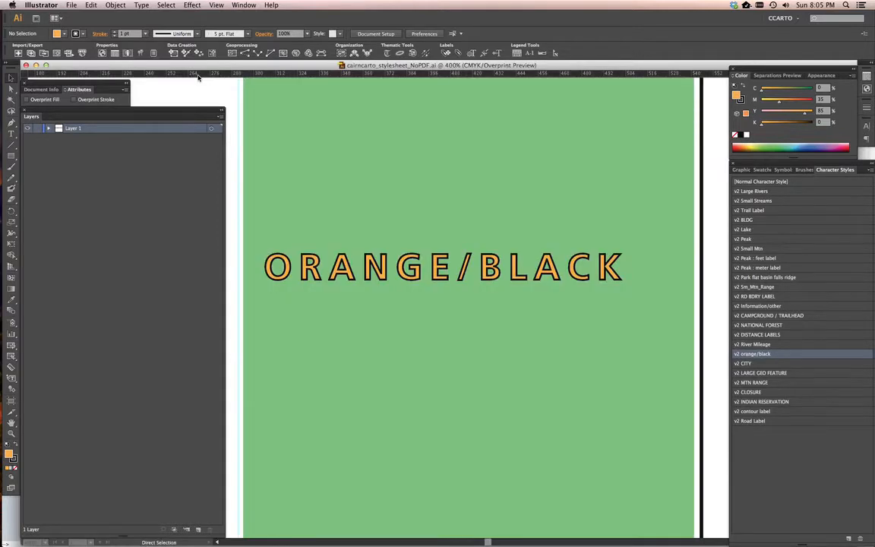
pyautogui.click(70, 5)
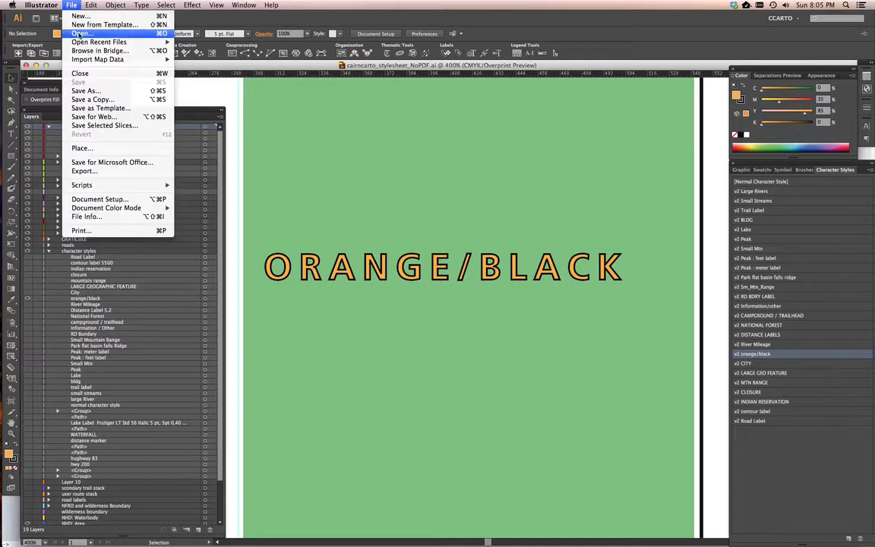
pyautogui.moveTo(137, 34)
pyautogui.click(198, 46)
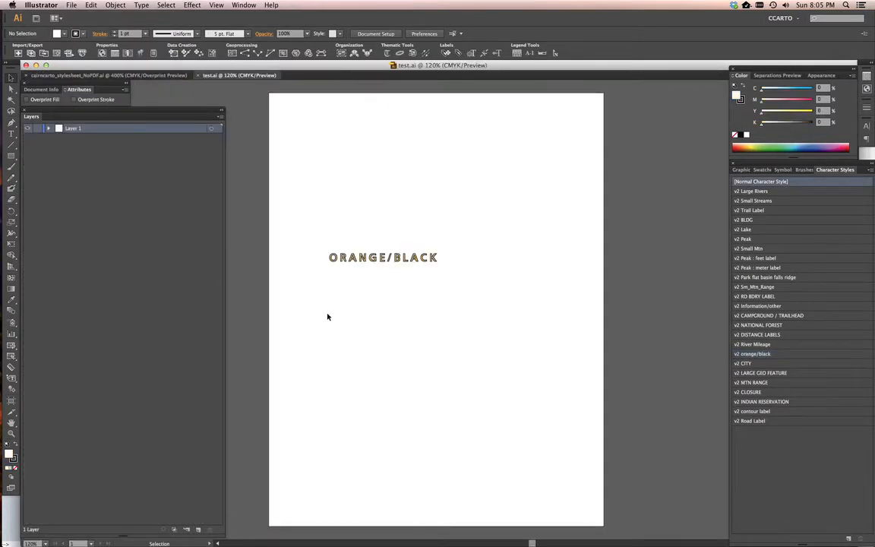
# Step: Select the ORANGE/BLACK text in the reopened file and check the v2 orange/black style's colour settings
pyautogui.click(405, 260)
pyautogui.click(775, 354)
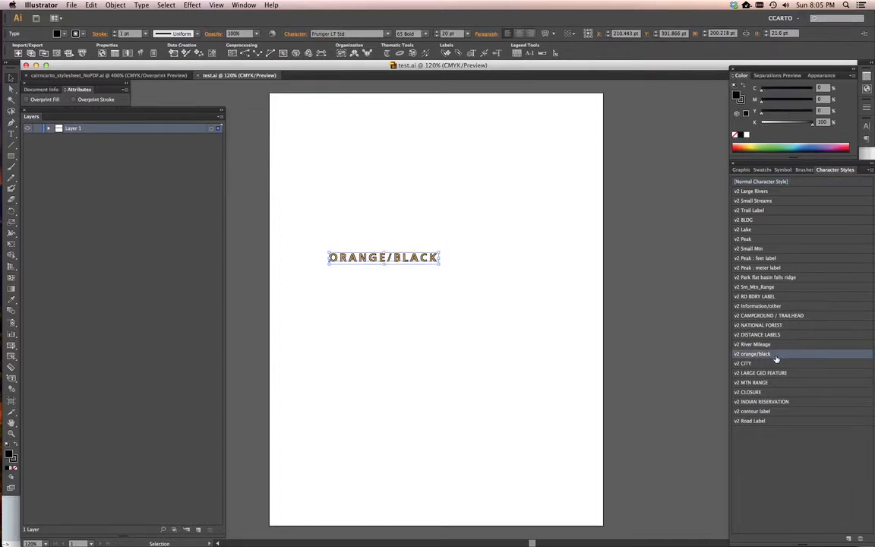
pyautogui.doubleClick(775, 354)
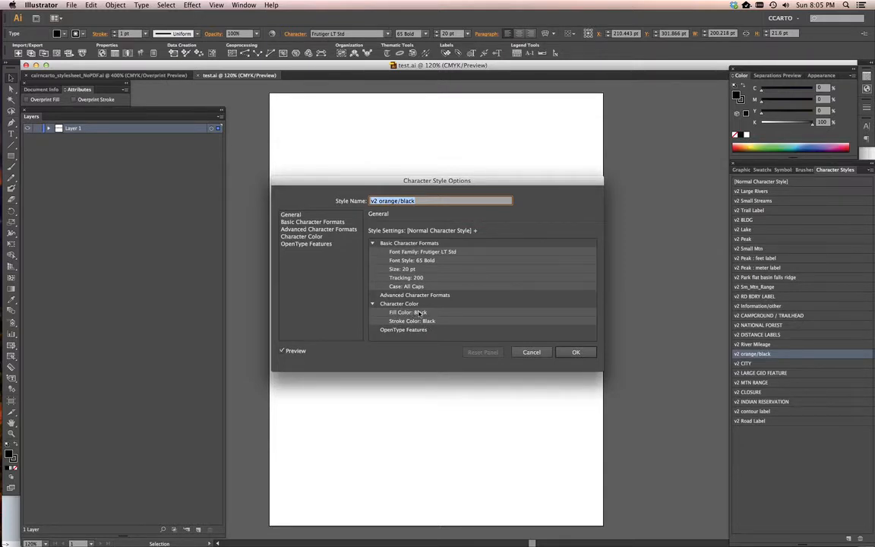
pyautogui.click(531, 353)
# Step: Save test.ai, close it, and open it a second time from the recent files
pyautogui.press('a')
pyautogui.press('super+s')
pyautogui.press('v')
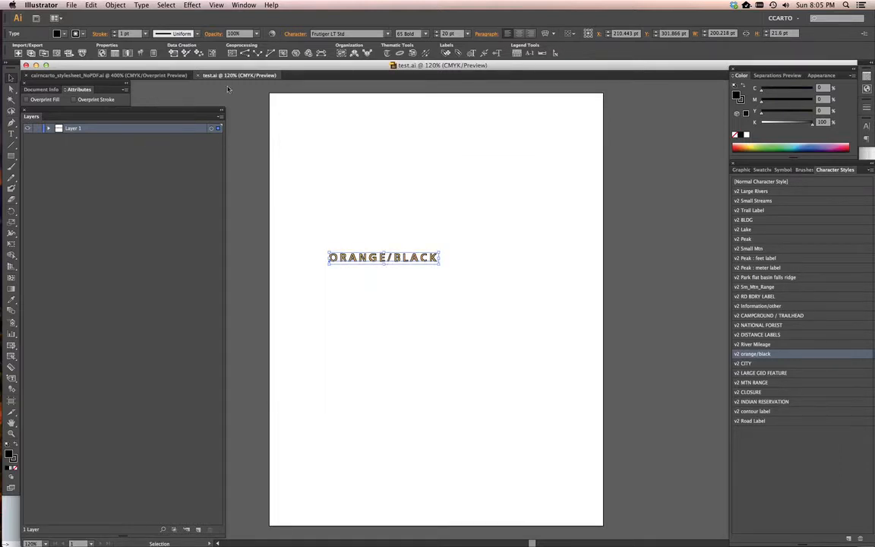
pyautogui.click(181, 74)
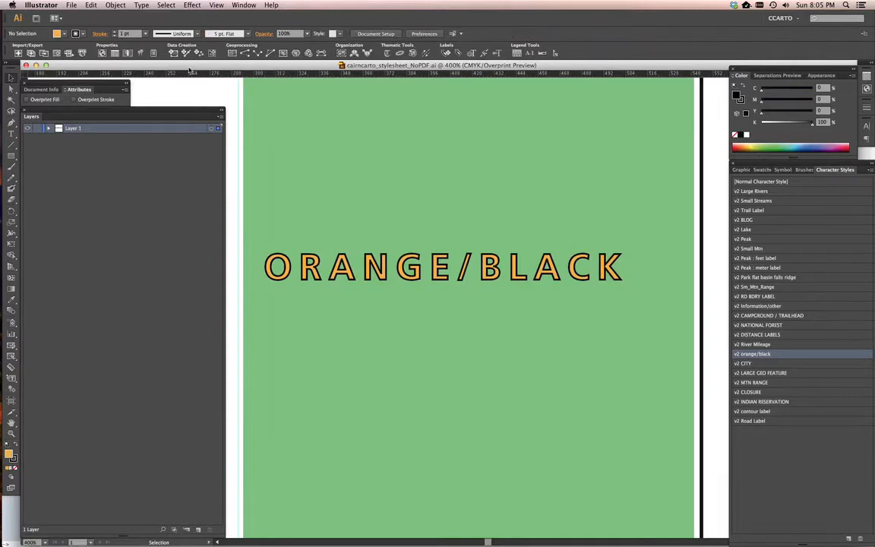
pyautogui.click(70, 5)
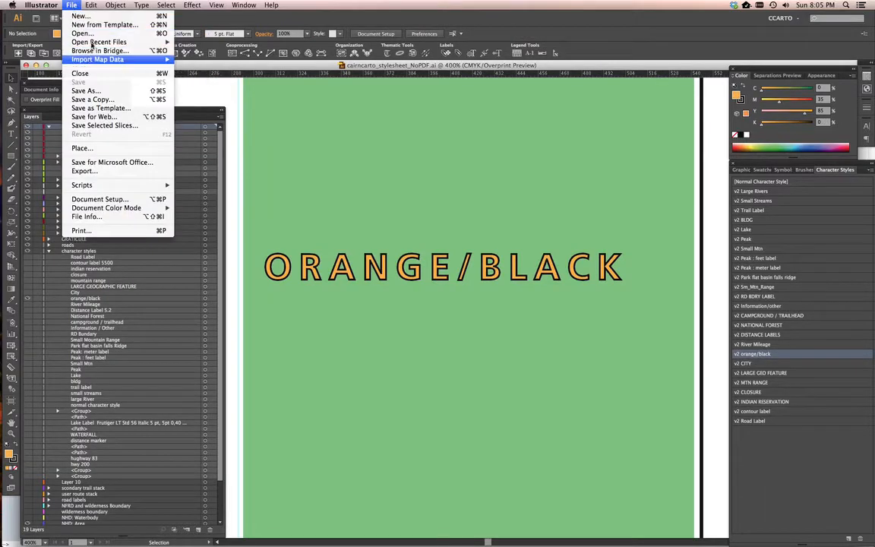
pyautogui.moveTo(82, 42)
pyautogui.click(206, 50)
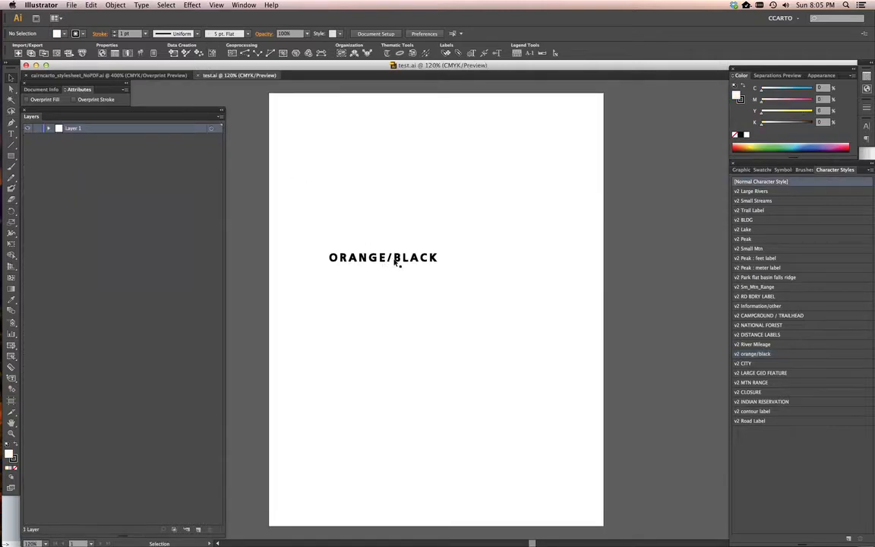
# Step: Shift the ORANGE/BLACK text slightly across the artboard and examine the v2 orange/black style's fill and stroke colours
pyautogui.click(395, 258)
pyautogui.moveTo(424, 262); pyautogui.dragTo(450, 268)
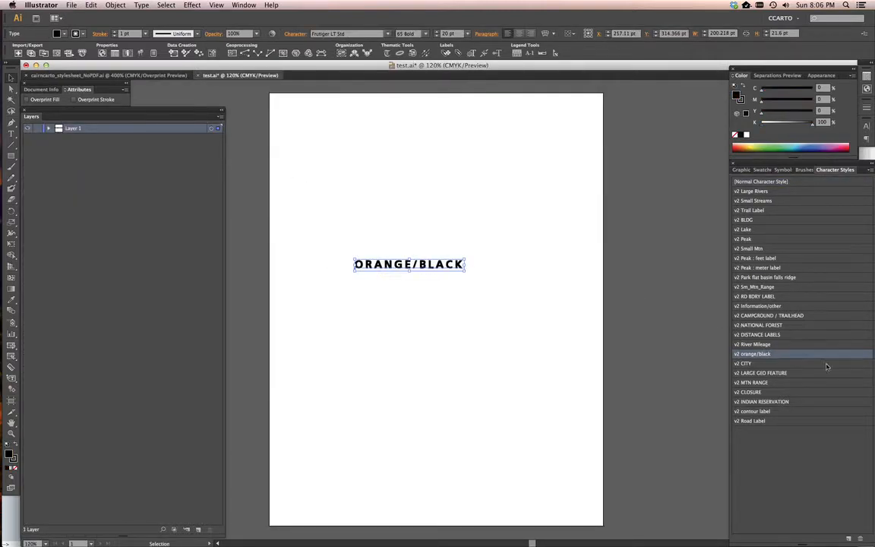
pyautogui.doubleClick(786, 355)
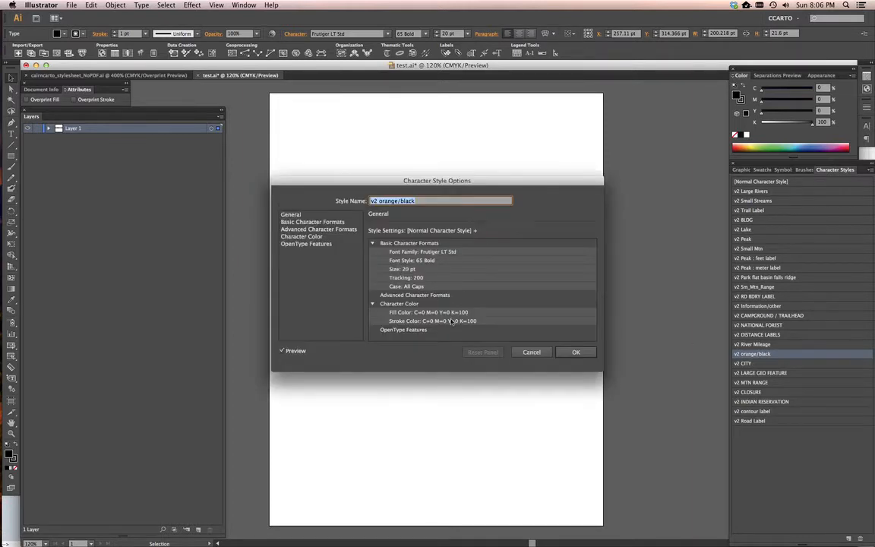
pyautogui.click(527, 355)
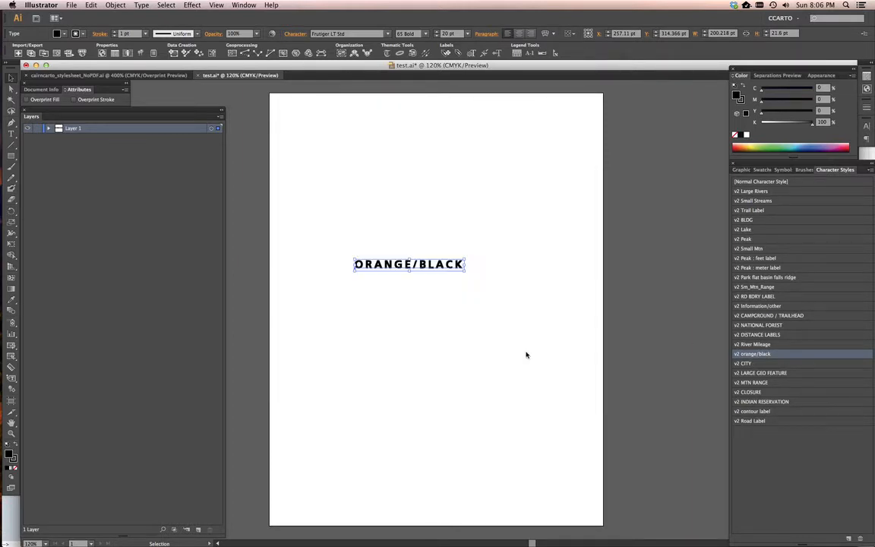
# Step: Close test.ai without saving the changes and display the original stylesheet's colour swatches
pyautogui.click(199, 76)
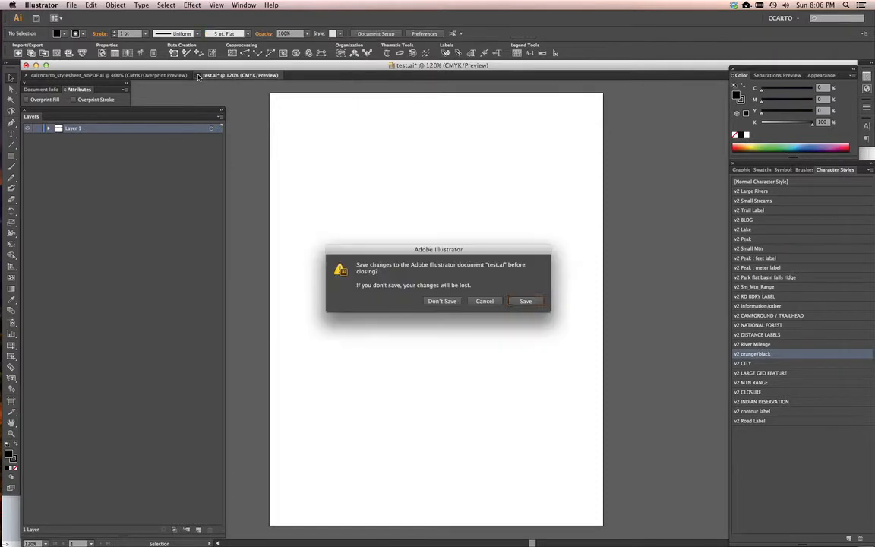
pyautogui.click(442, 301)
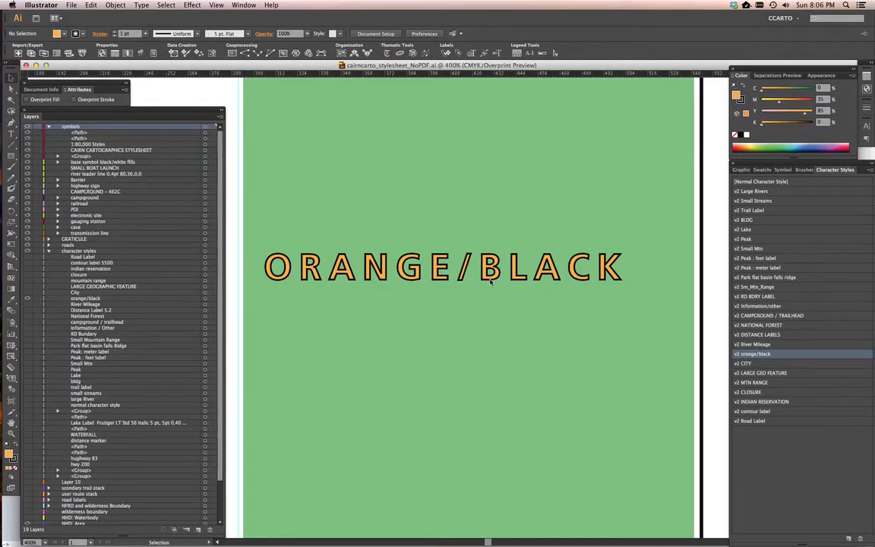
pyautogui.click(763, 171)
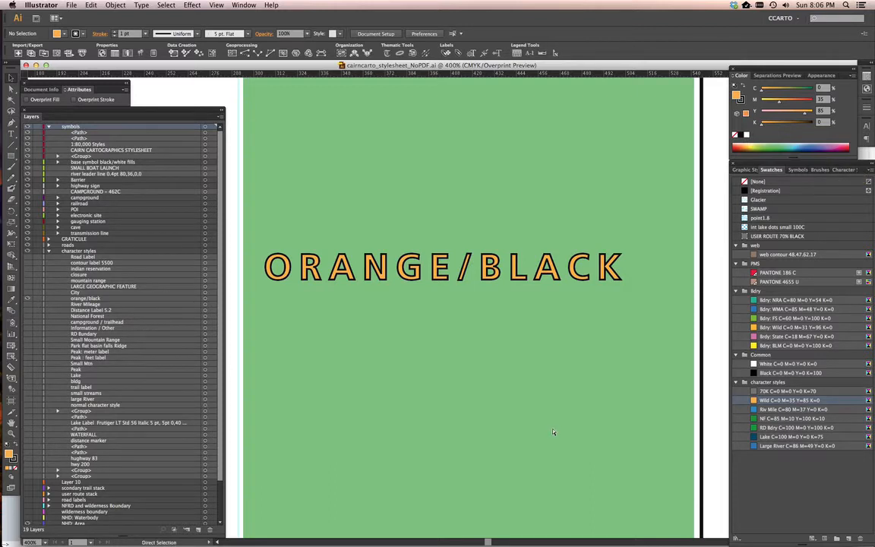
# Step: Create a new blank document and delete all unused swatches from it
pyautogui.press('super+n')
pyautogui.click(540, 362)
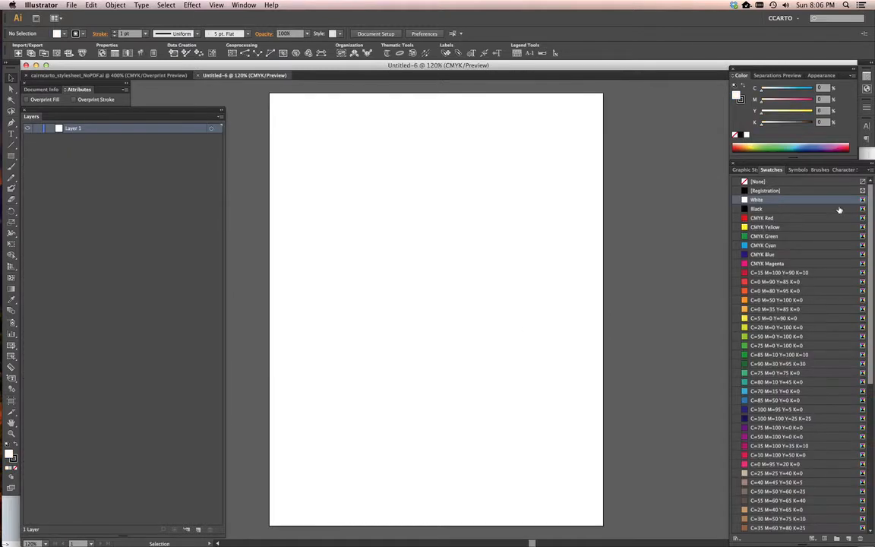
pyautogui.click(862, 169)
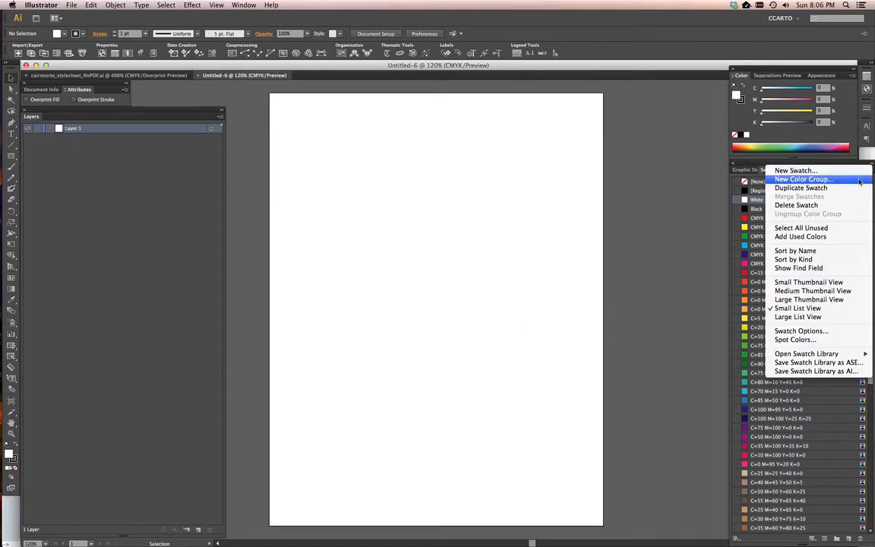
pyautogui.click(824, 229)
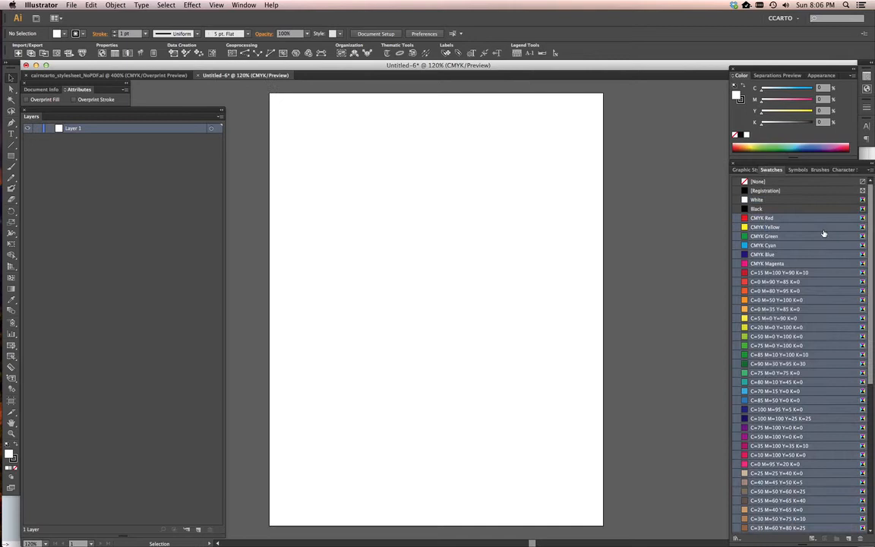
pyautogui.click(859, 538)
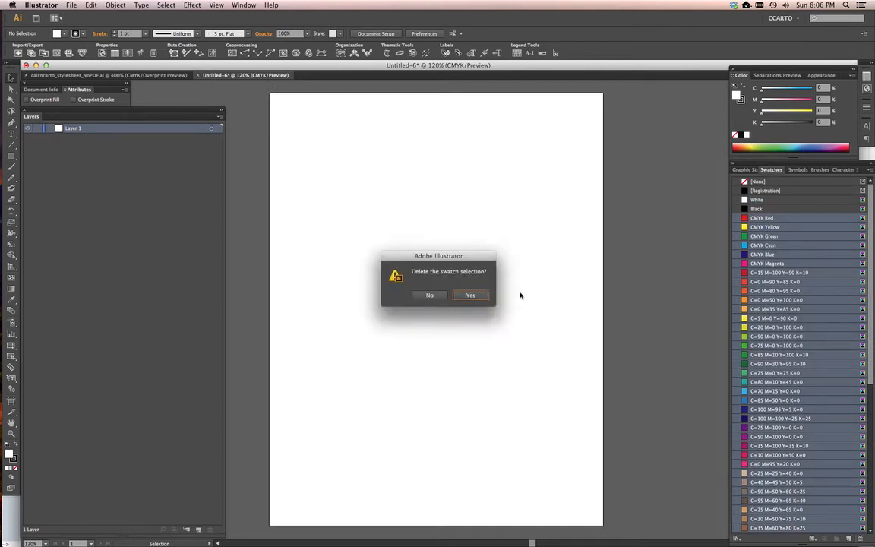
pyautogui.click(484, 299)
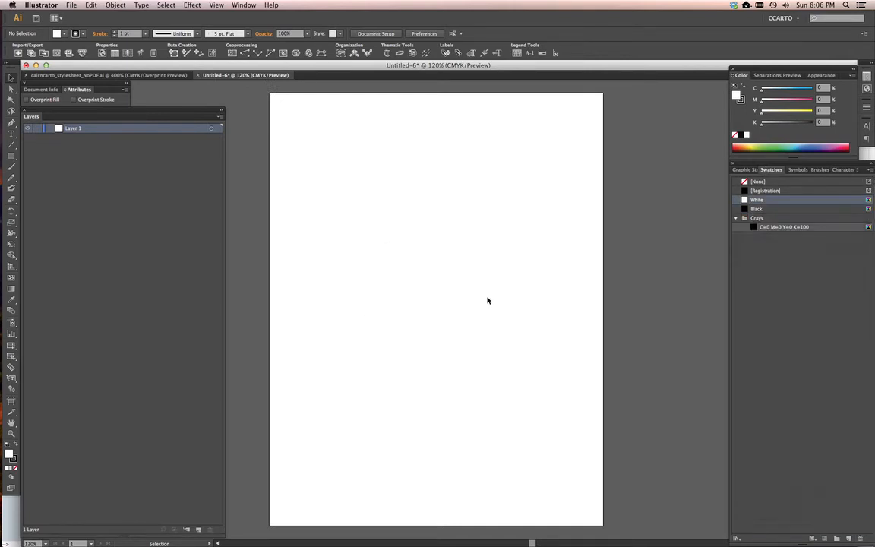
# Step: Open cairncarto_stylesheet_NoPDF as a swatch library, add all its swatches to the document, and close the library
pyautogui.click(864, 170)
pyautogui.moveTo(790, 354)
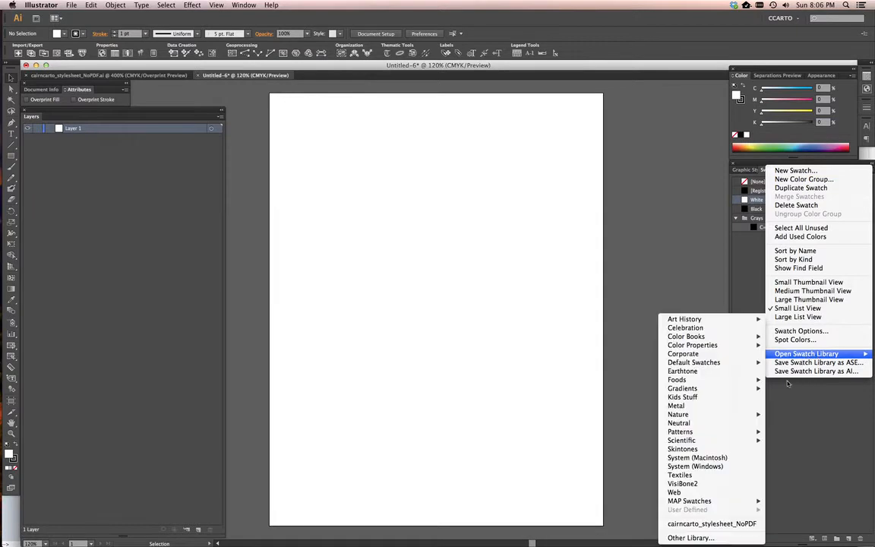
pyautogui.click(714, 537)
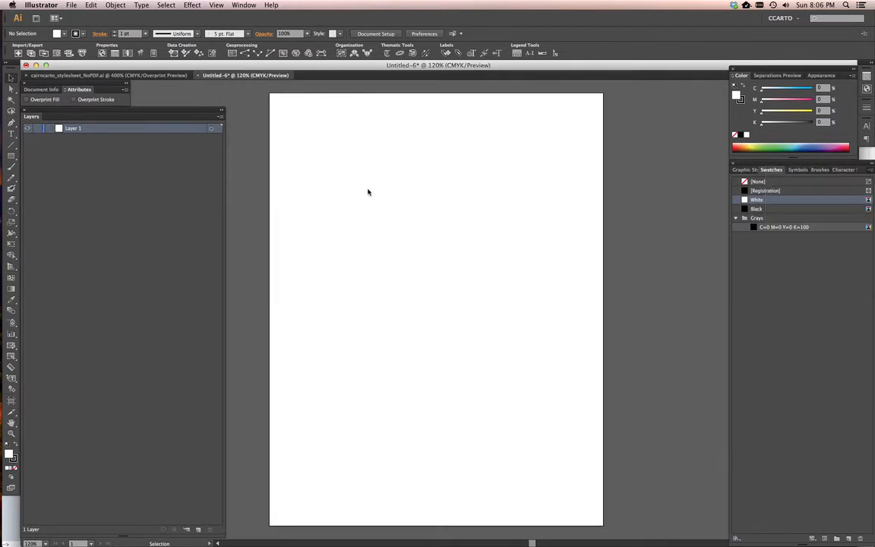
pyautogui.click(313, 182)
pyautogui.doubleClick(426, 156)
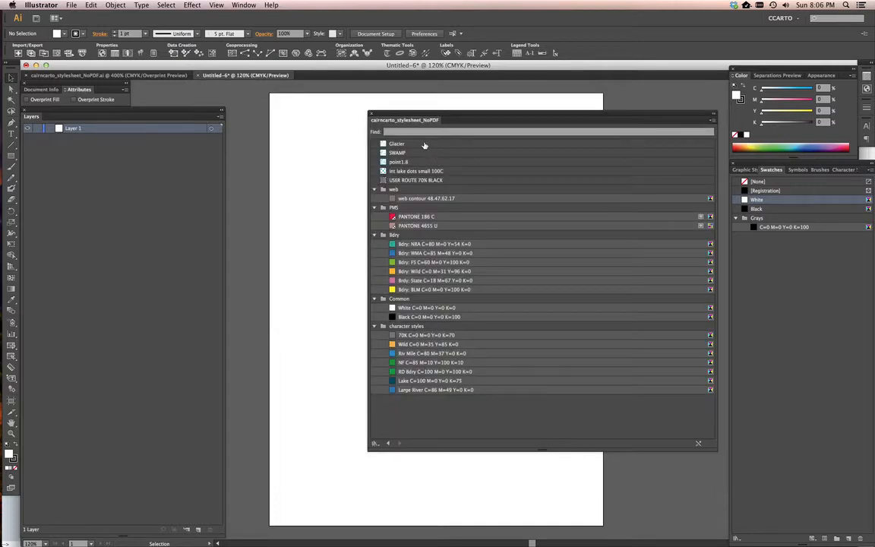
pyautogui.click(400, 143)
pyautogui.press('super+a')
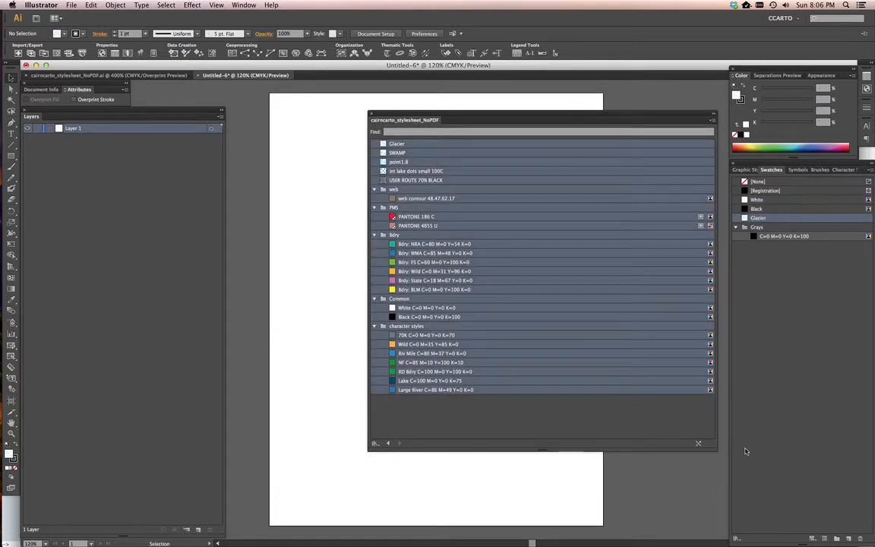
pyautogui.click(713, 123)
pyautogui.click(744, 123)
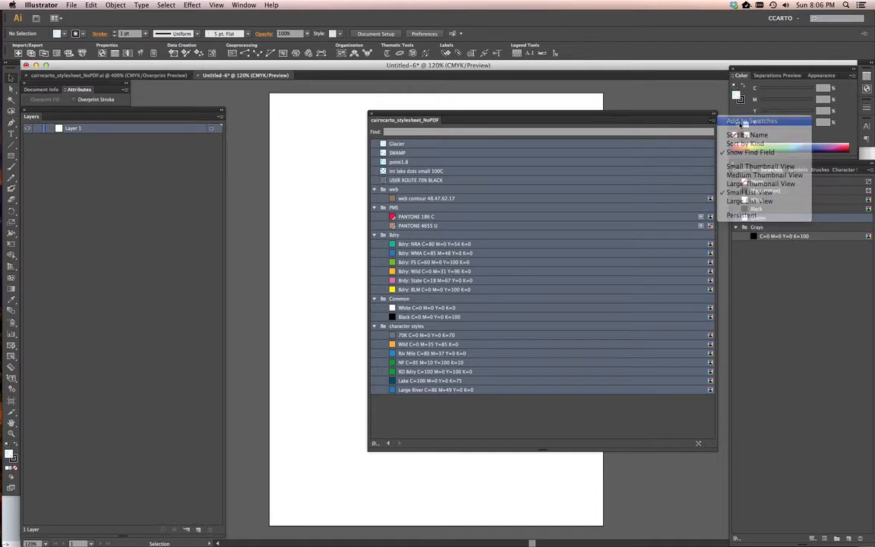
pyautogui.click(372, 114)
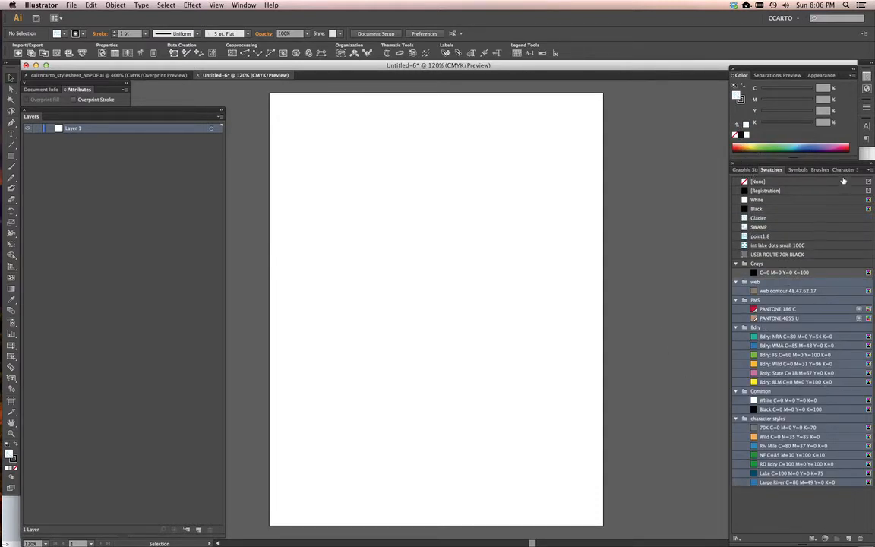
# Step: Load the character styles from cairncarto_stylesheet.ai and check the v2 orange/black style's fill and stroke colours
pyautogui.click(843, 170)
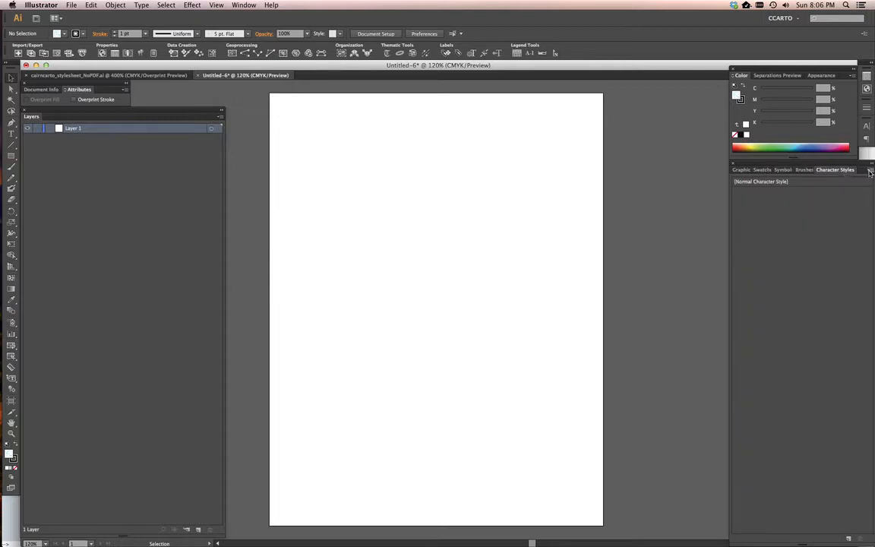
pyautogui.click(870, 171)
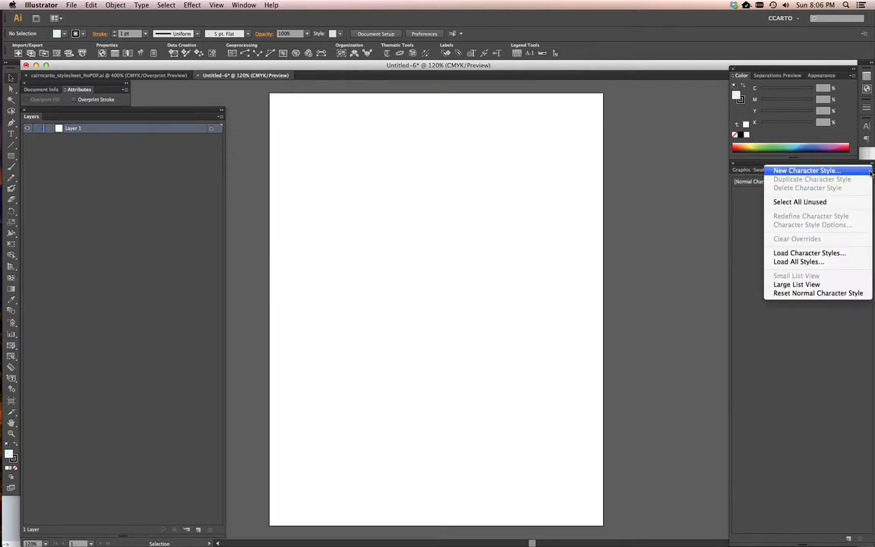
pyautogui.click(822, 255)
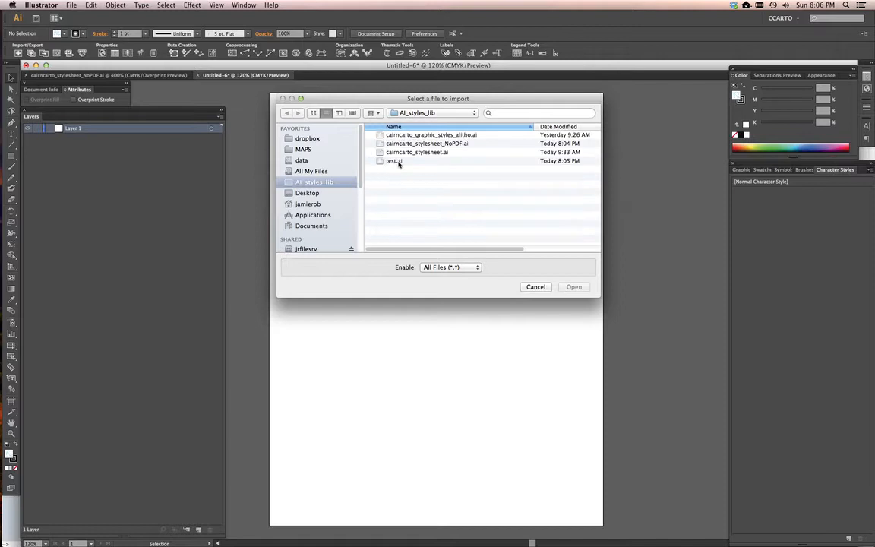
pyautogui.doubleClick(416, 151)
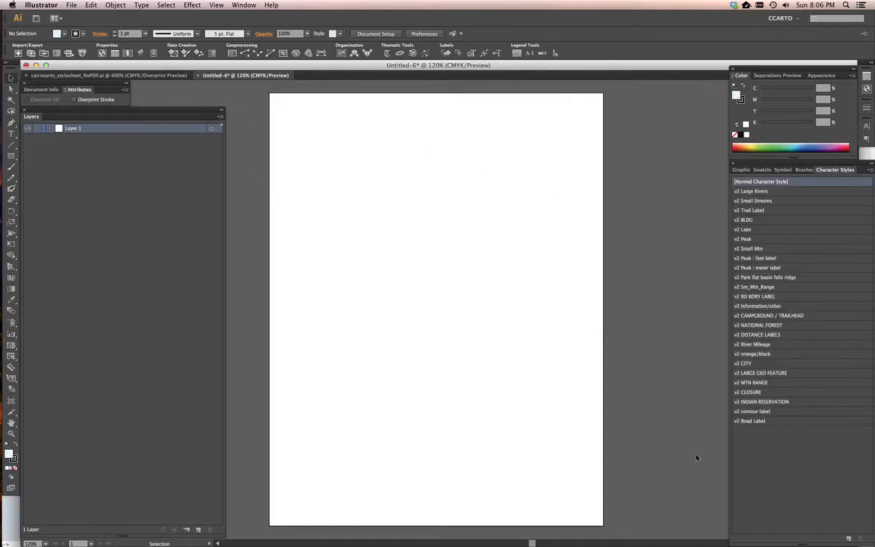
pyautogui.doubleClick(776, 355)
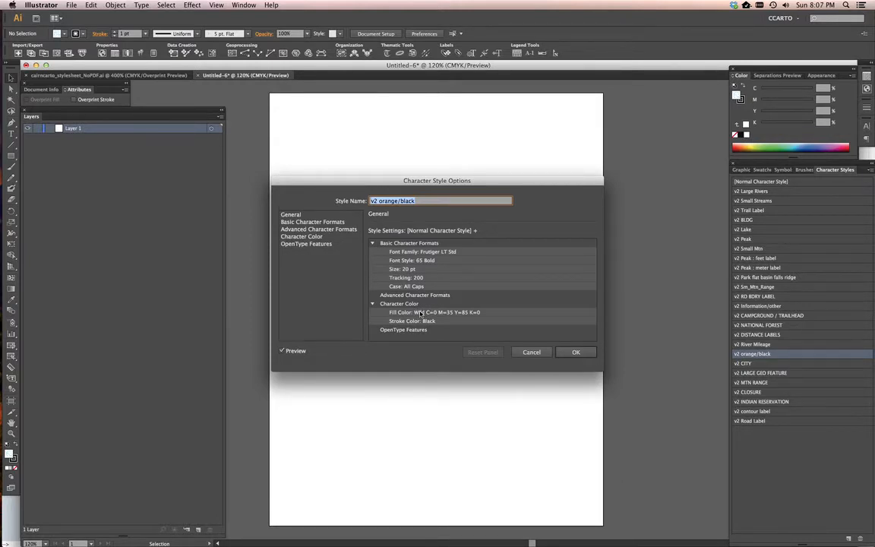
pyautogui.click(523, 353)
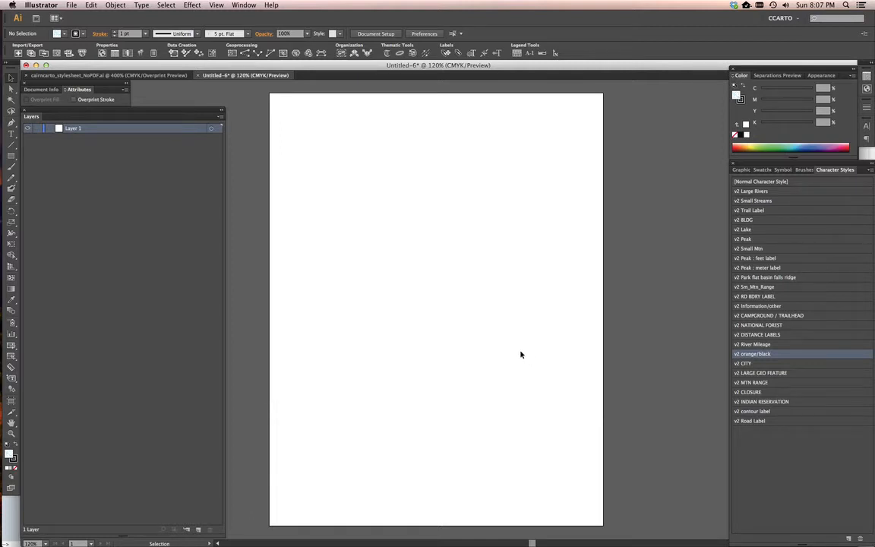
# Step: Add the text ORANGE/BLACK in the v2 orange/black style near the middle of the artboard and deselect it
pyautogui.press('t')
pyautogui.click(354, 272)
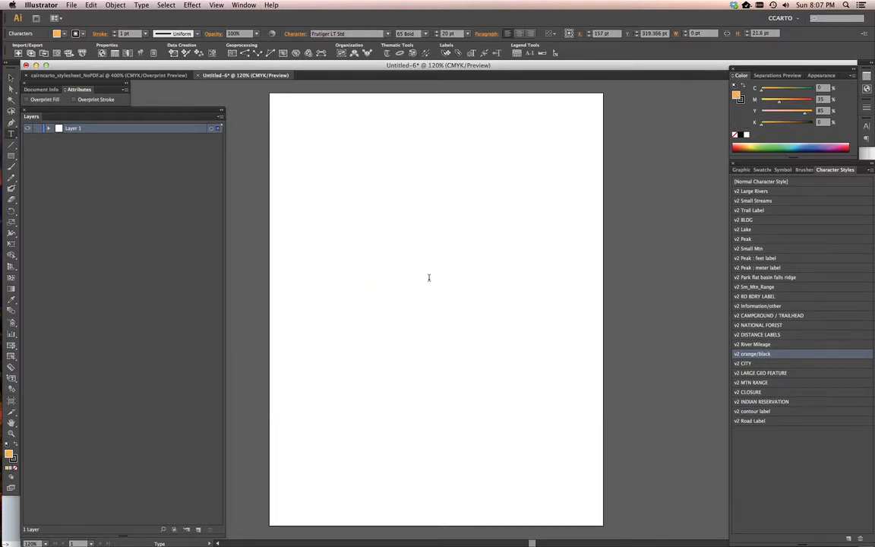
pyautogui.write('ORANGE/BALCK')
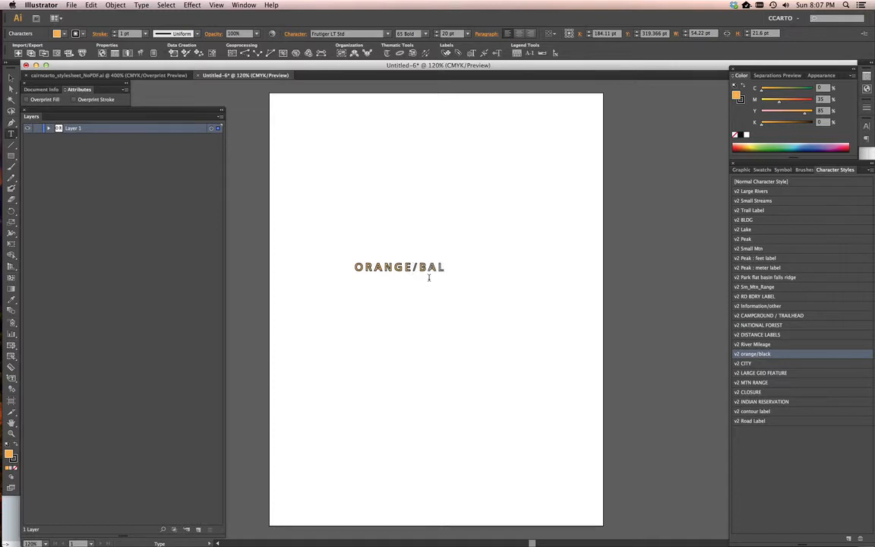
pyautogui.press('BackSpace')
pyautogui.press('BackSpace')
pyautogui.press('BackSpace')
pyautogui.press('BackSpace')
pyautogui.write('LACK')
pyautogui.press('Escape')
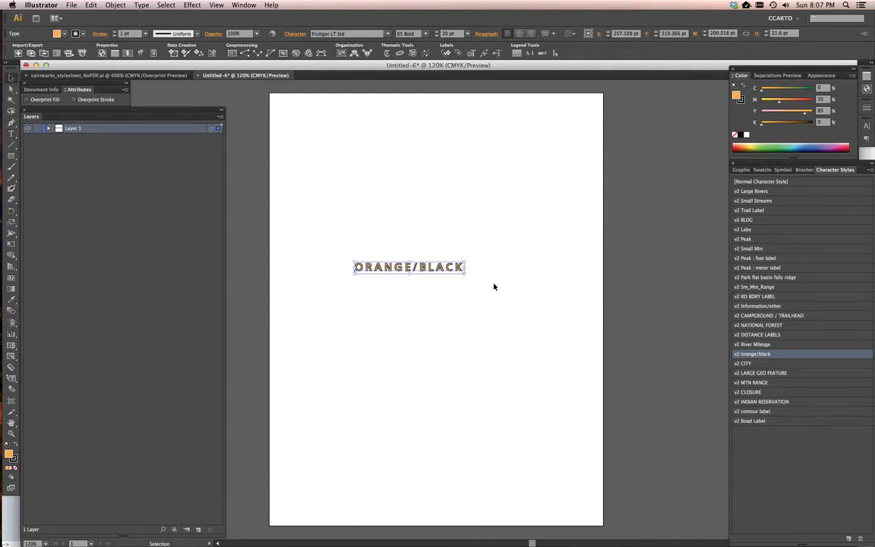
pyautogui.click(477, 209)
# Step: Save the document as test2.ai in AI_styles_lib, with PDF compatibility and compression turned off
pyautogui.press('super+shift+s')
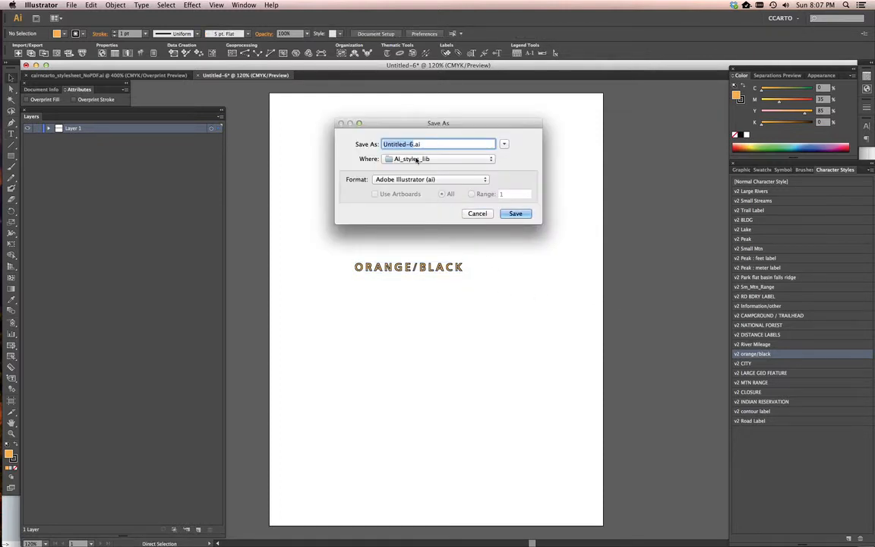
pyautogui.write('test2')
pyautogui.press('Return')
pyautogui.click(387, 216)
pyautogui.click(382, 250)
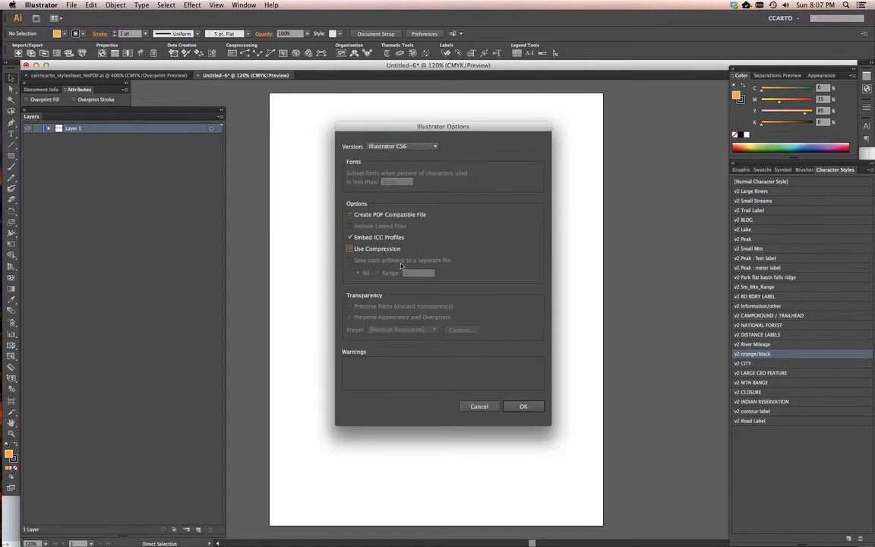
pyautogui.click(523, 407)
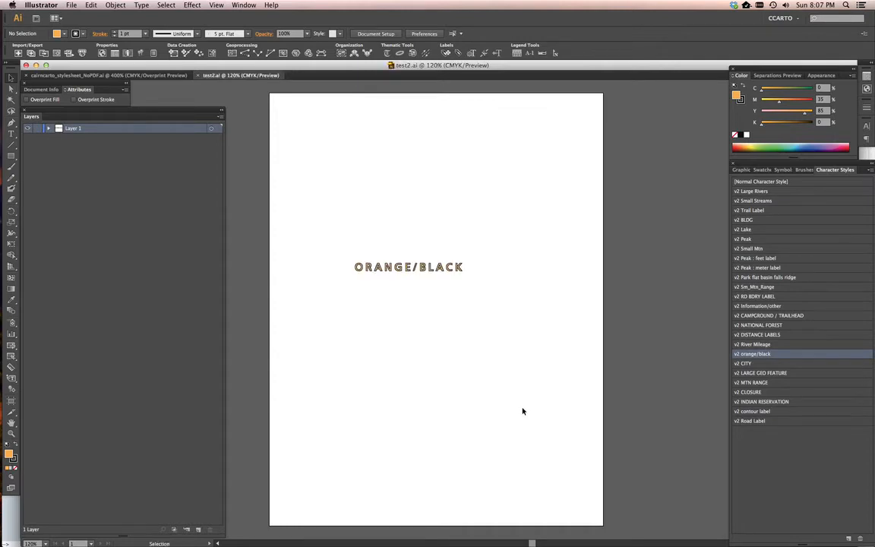
# Step: Close test2.ai and reopen it from the recent files
pyautogui.click(199, 79)
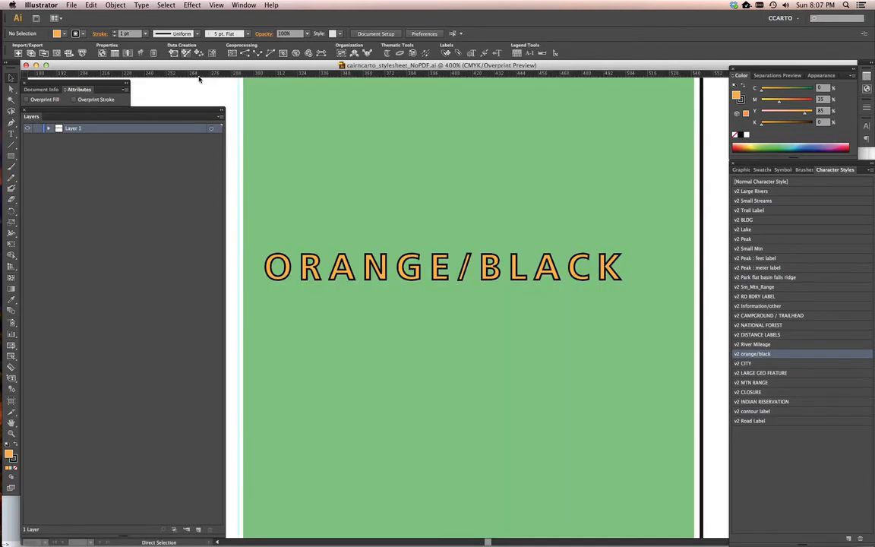
pyautogui.click(69, 4)
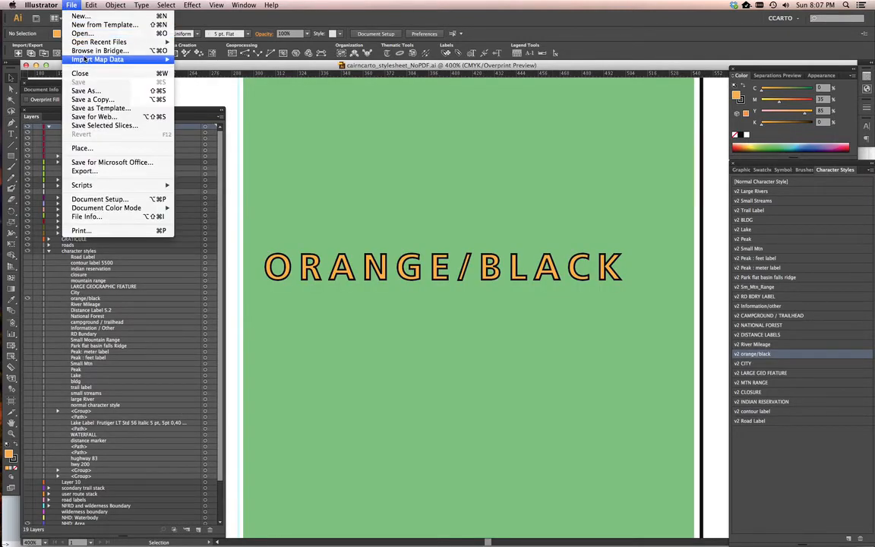
pyautogui.moveTo(92, 42)
pyautogui.click(196, 42)
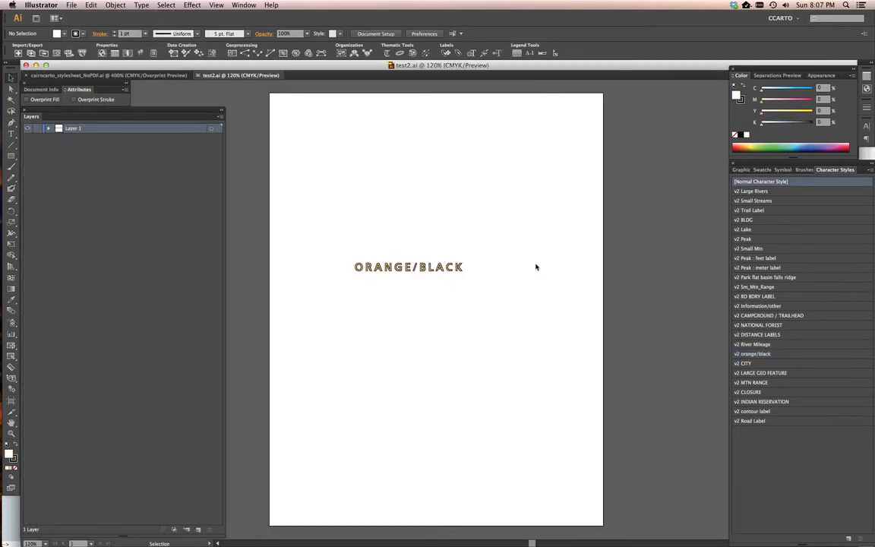
# Step: Select the ORANGE/BLACK text in test2.ai, examine the v2 orange/black style's colour settings, and deselect the text
pyautogui.click(429, 269)
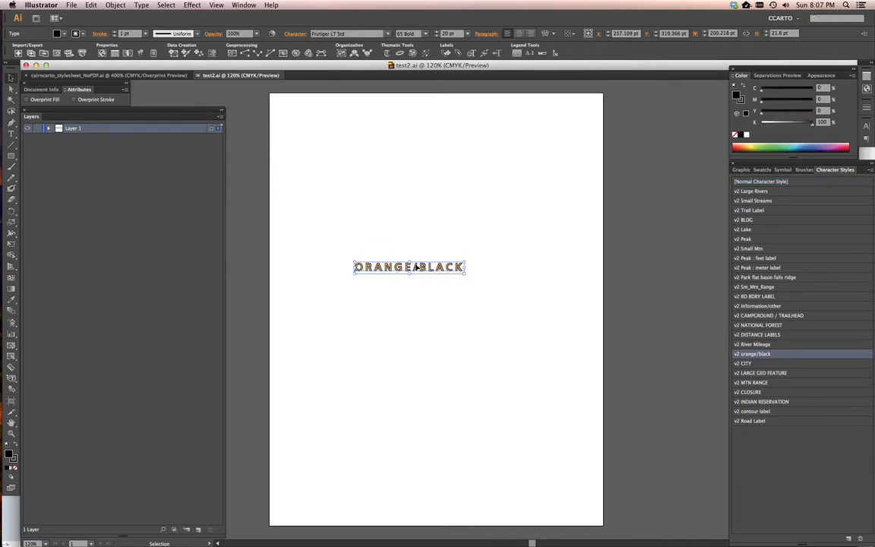
pyautogui.doubleClick(775, 354)
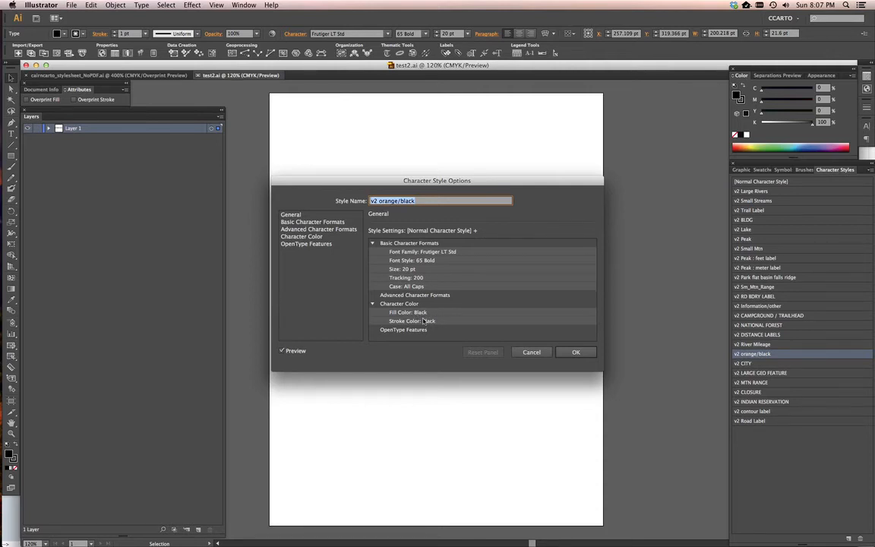
pyautogui.click(532, 352)
pyautogui.press('a')
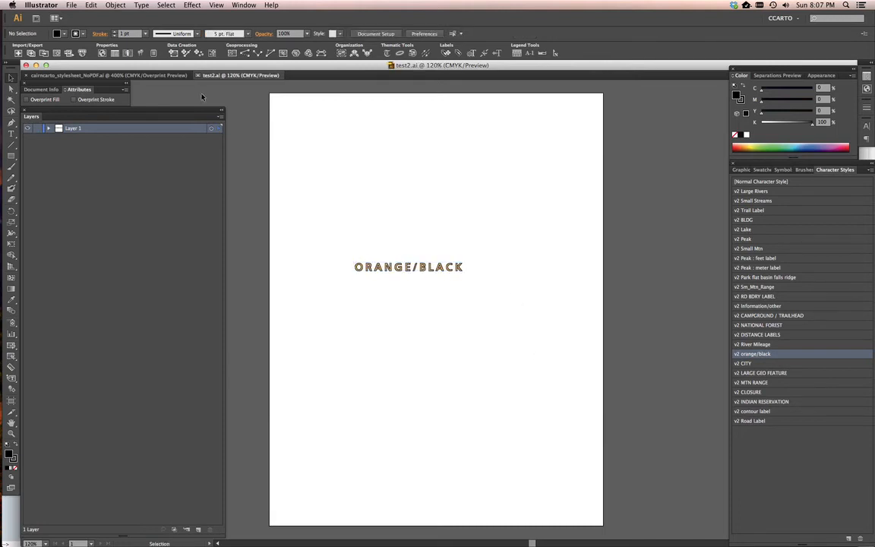
# Step: Close and reopen test2.ai a second time from the recent files and display its colour swatches
pyautogui.click(180, 75)
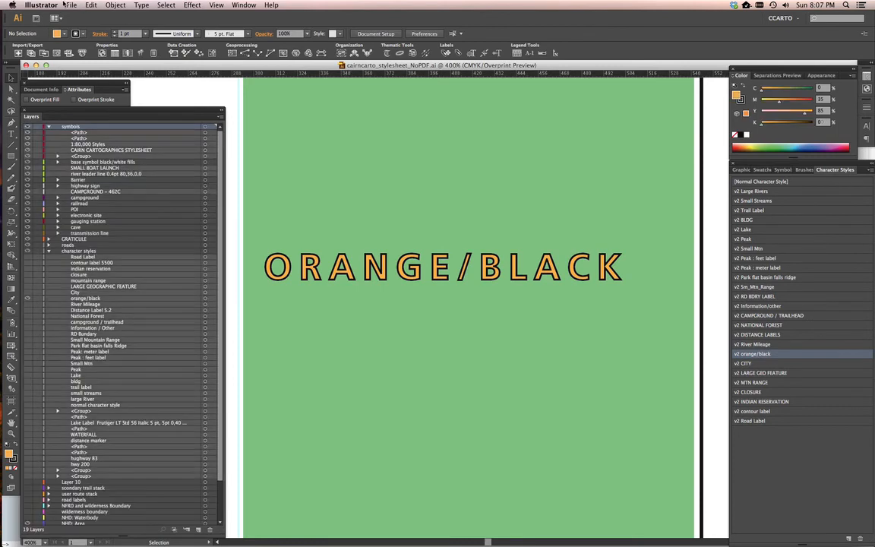
pyautogui.click(71, 4)
pyautogui.moveTo(76, 42)
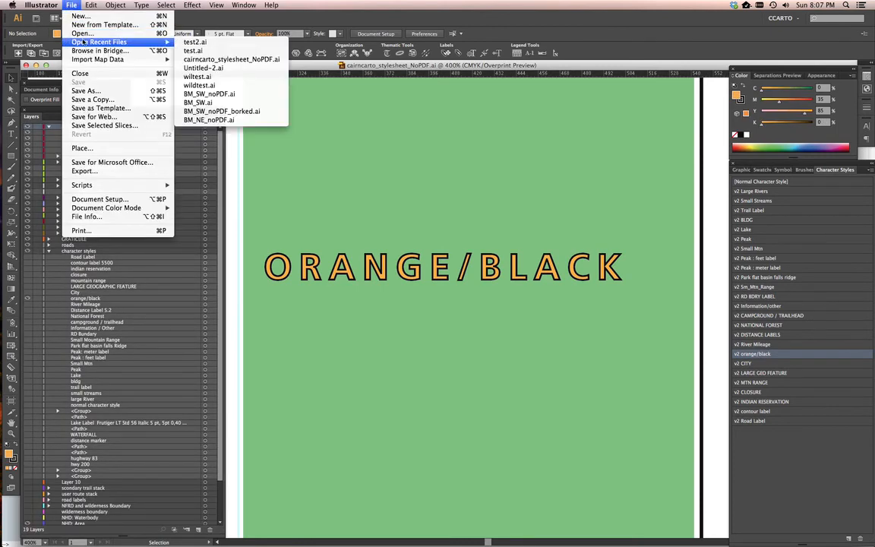
pyautogui.click(219, 43)
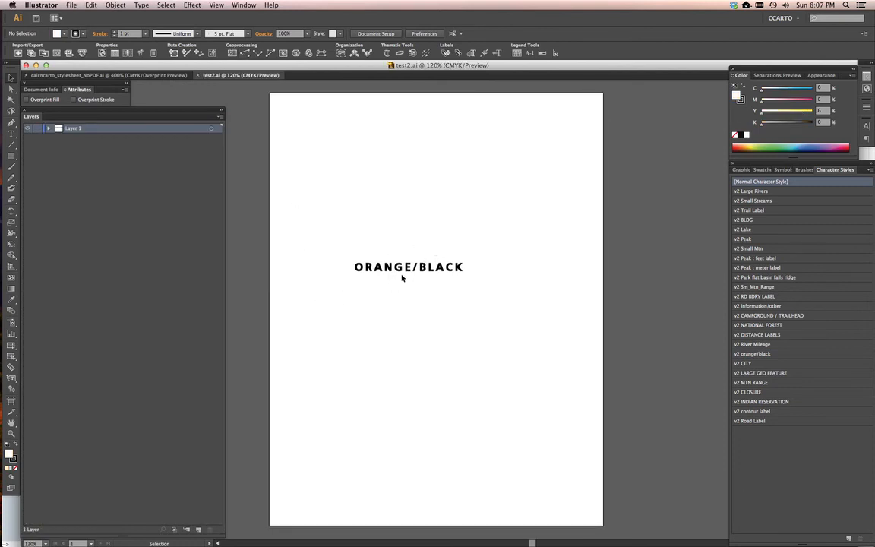
pyautogui.click(762, 169)
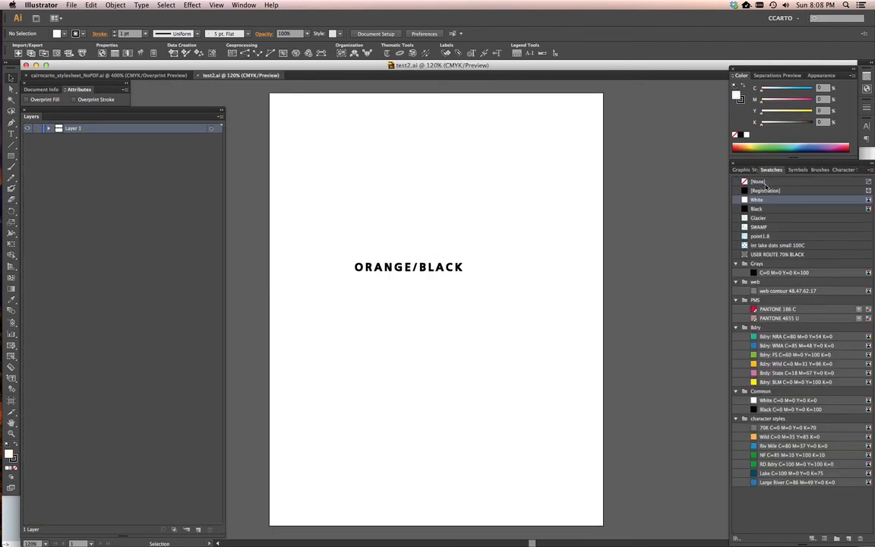